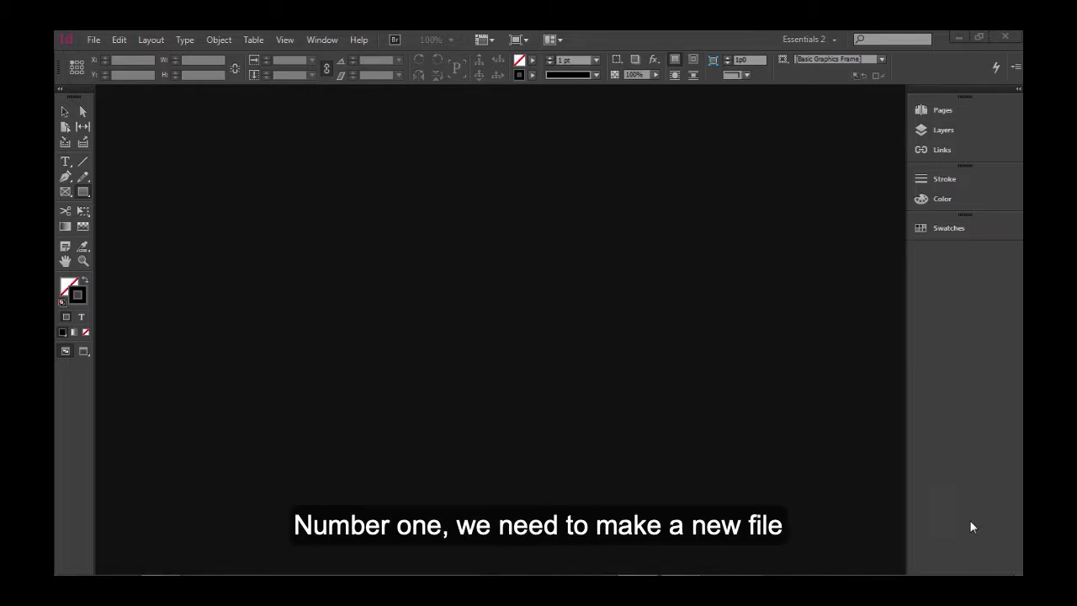
- Create a new one-page Letter document in portrait orientation with facing pages turned off
click(93, 40)
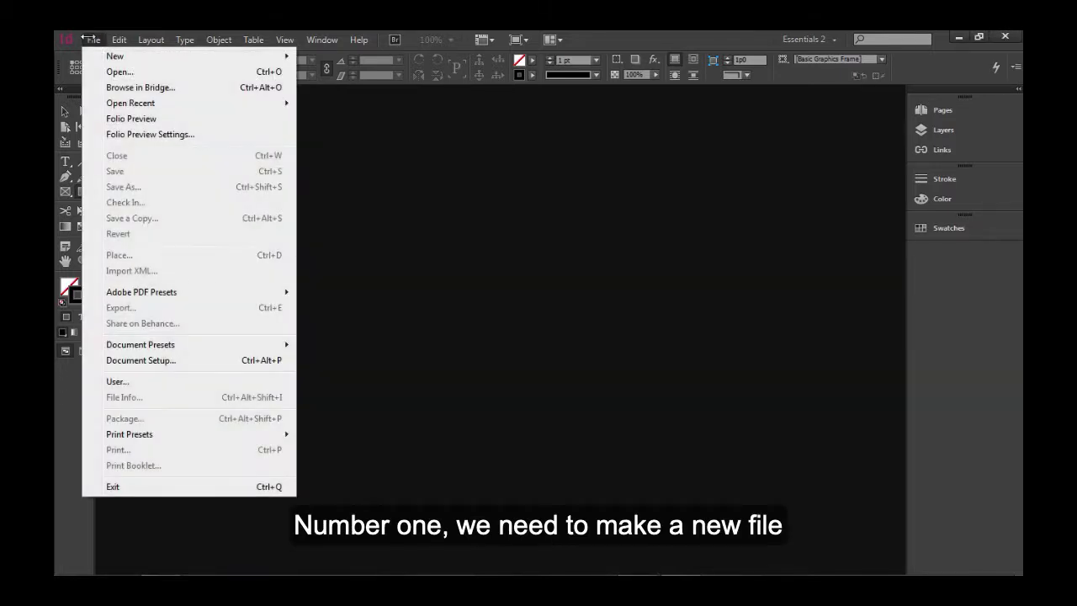
mouse_move(118, 56)
click(341, 56)
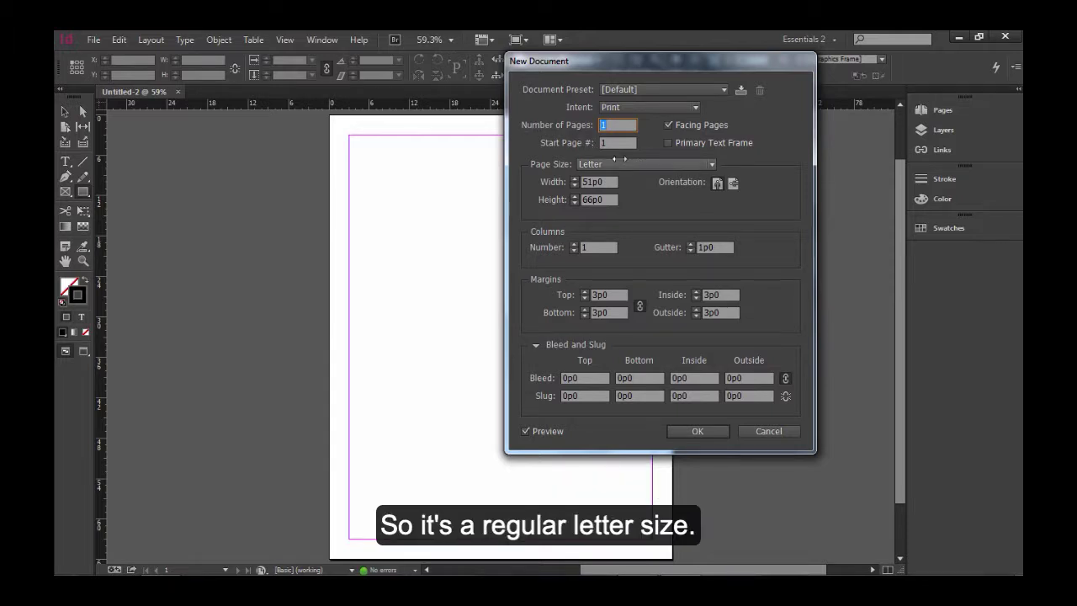
click(633, 164)
click(632, 164)
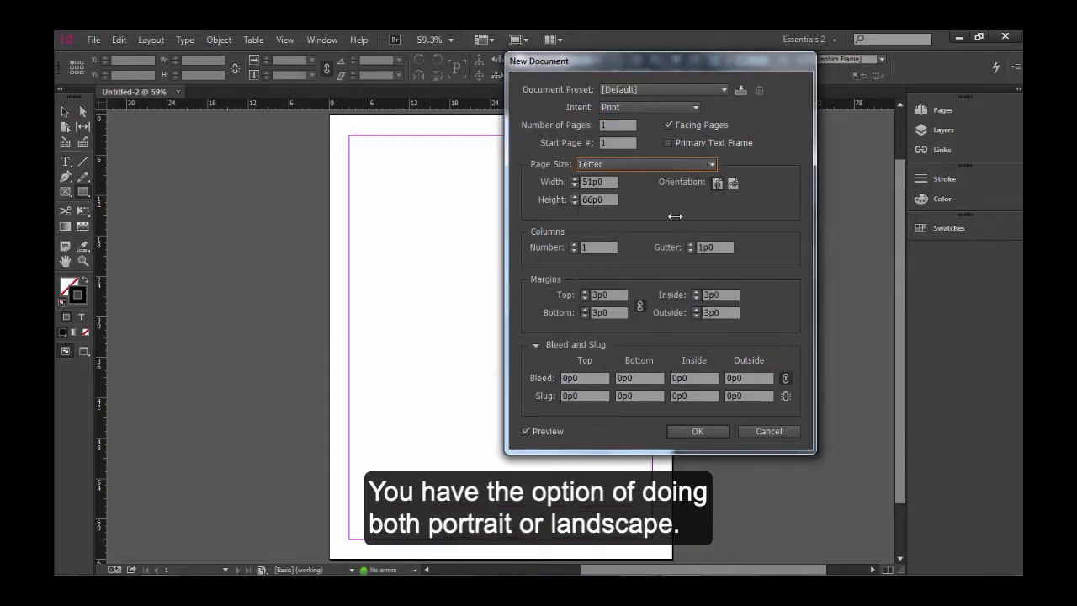
click(732, 183)
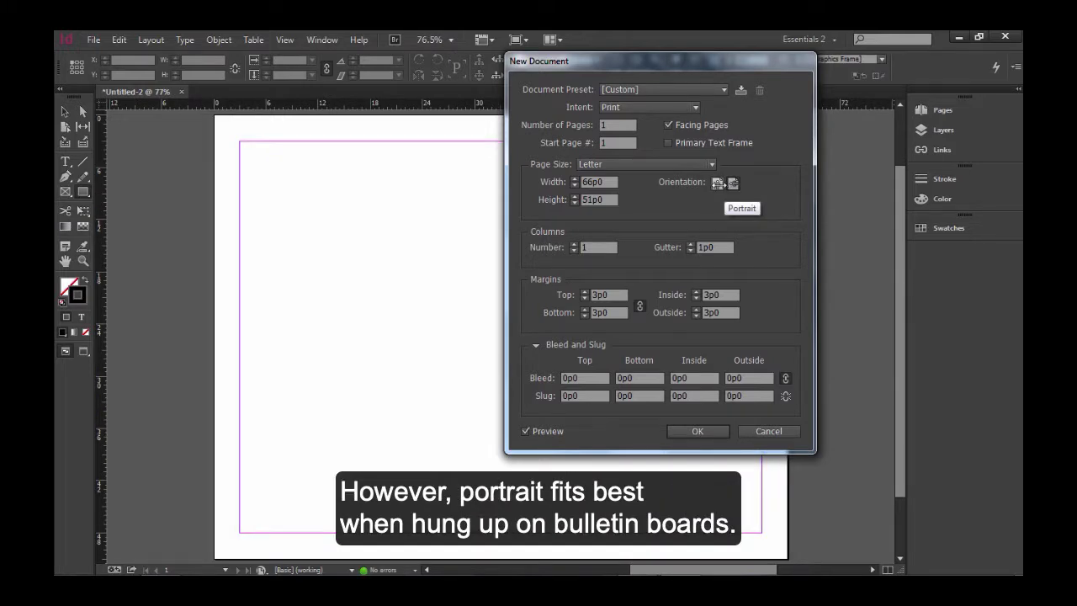
click(717, 183)
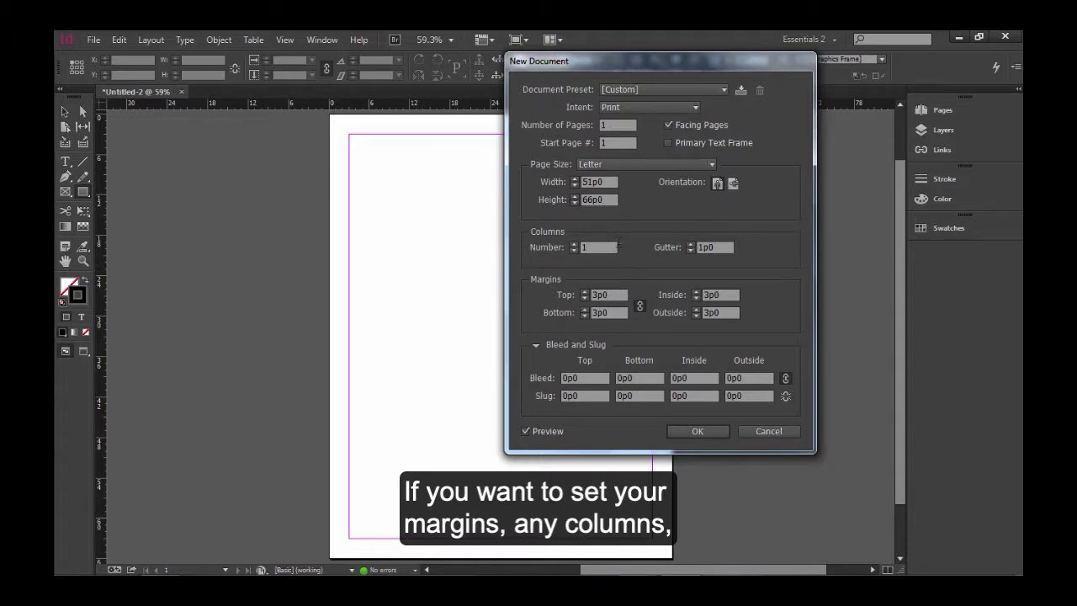
click(671, 125)
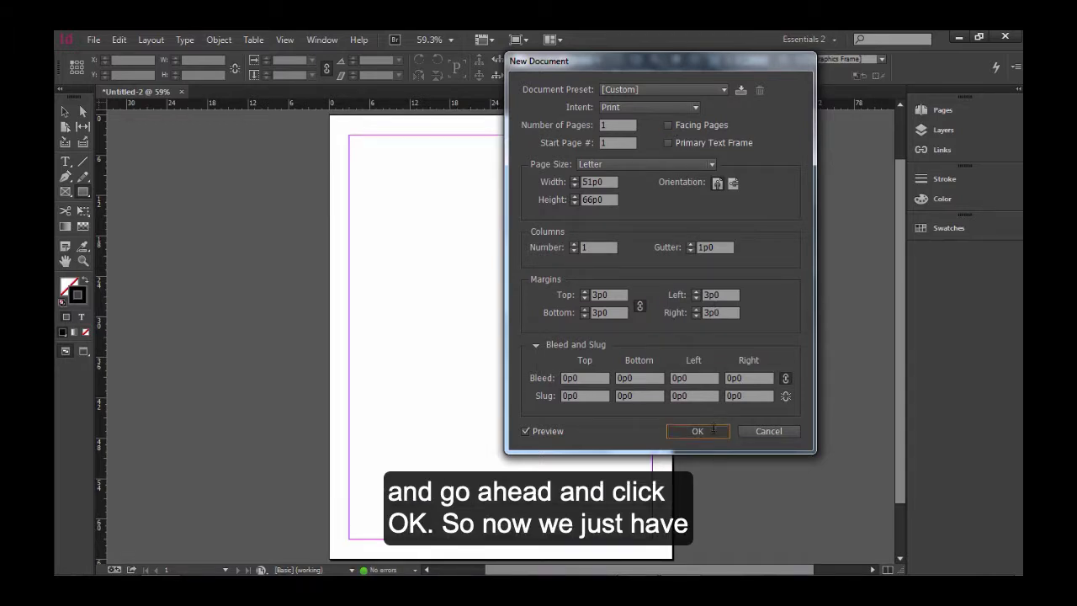
click(713, 431)
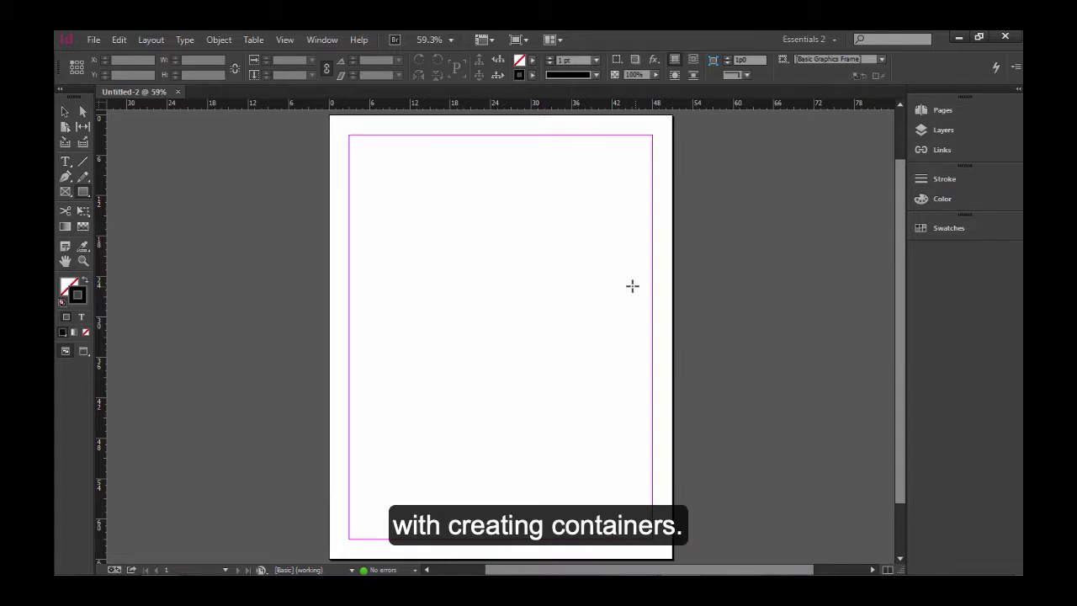
- Draw a square container about 17p7.5 wide near the page's upper-left margin corner with the Rectangle tool
click(83, 192)
drag(353, 142, 471, 281)
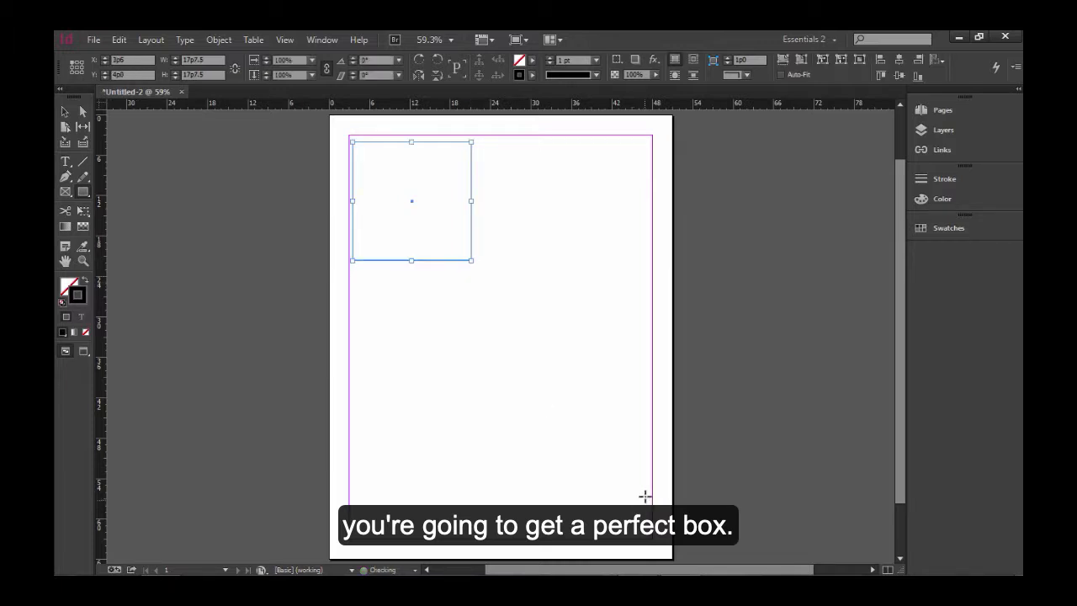
drag(81, 193, 120, 193)
key(v)
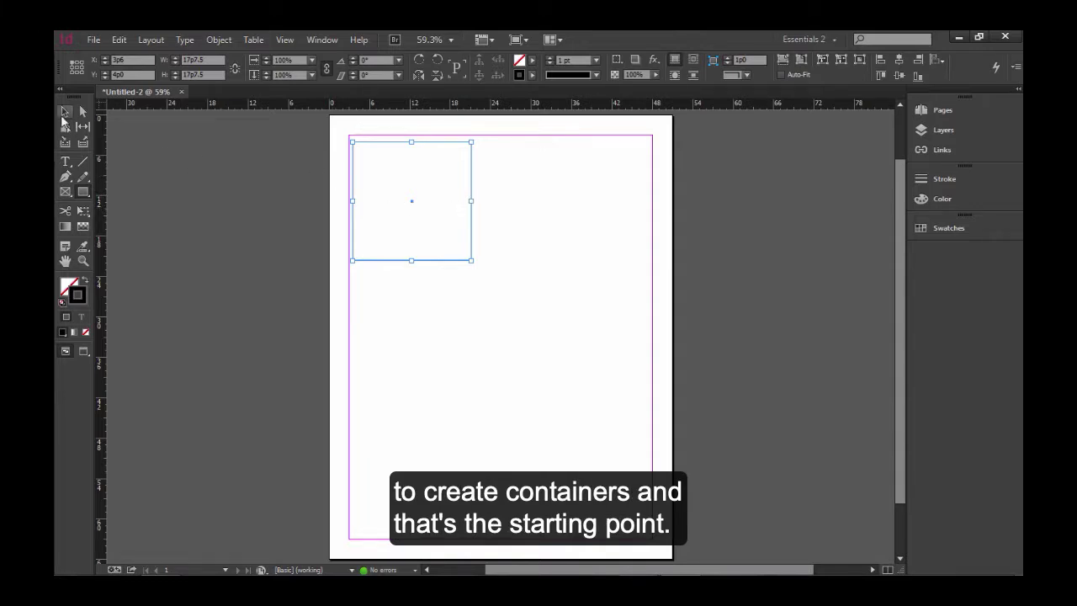
- Resize the container to span the margins at 45p0 wide and about 11p4.5 high, and move it up to the top margin
click(436, 209)
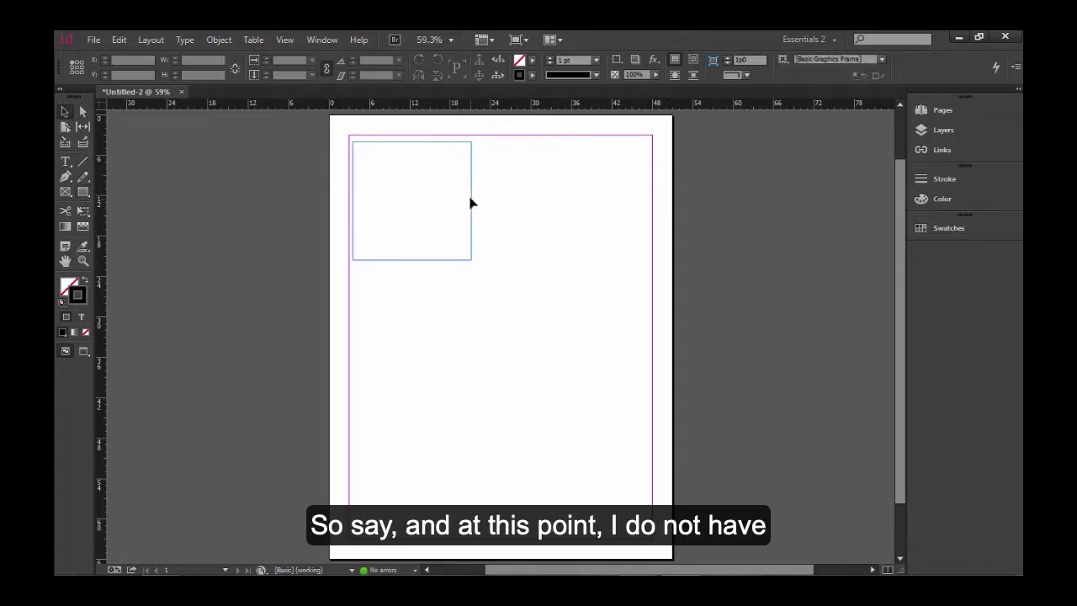
drag(474, 200, 652, 200)
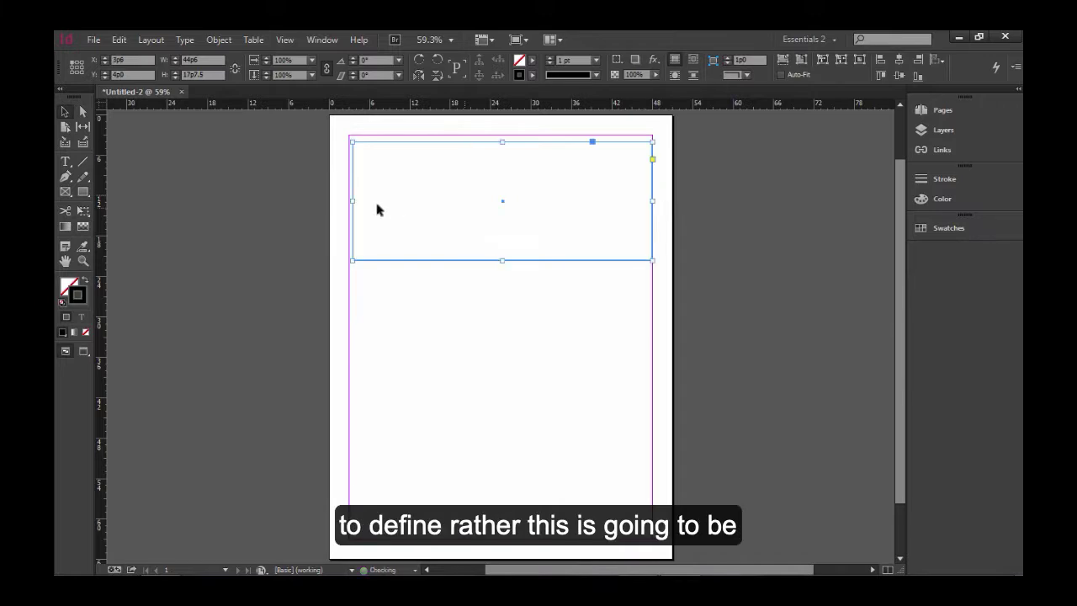
drag(356, 202, 350, 201)
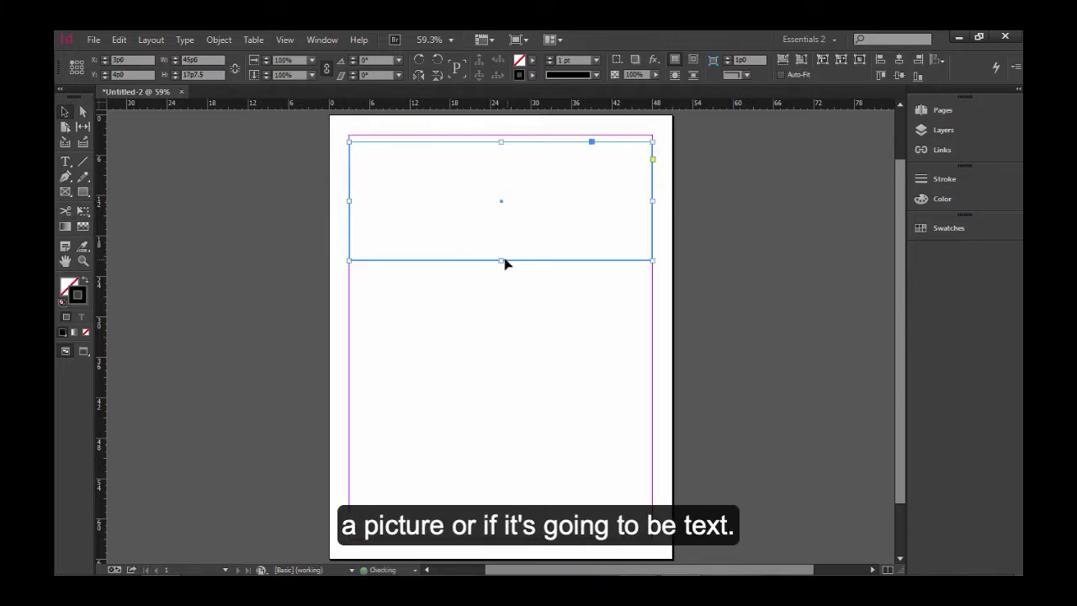
drag(502, 260, 498, 213)
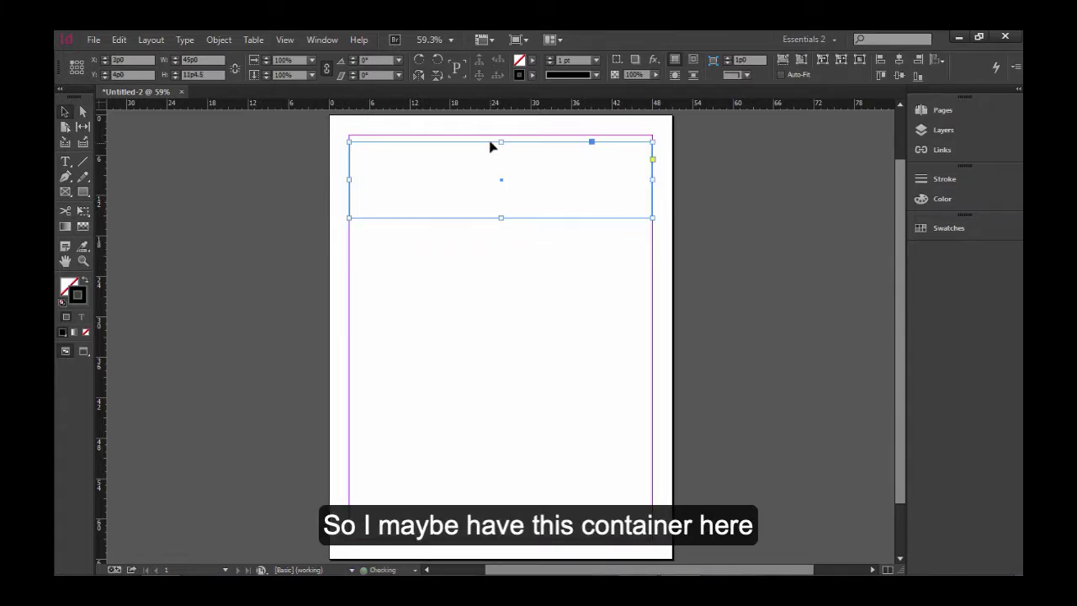
drag(492, 143, 492, 134)
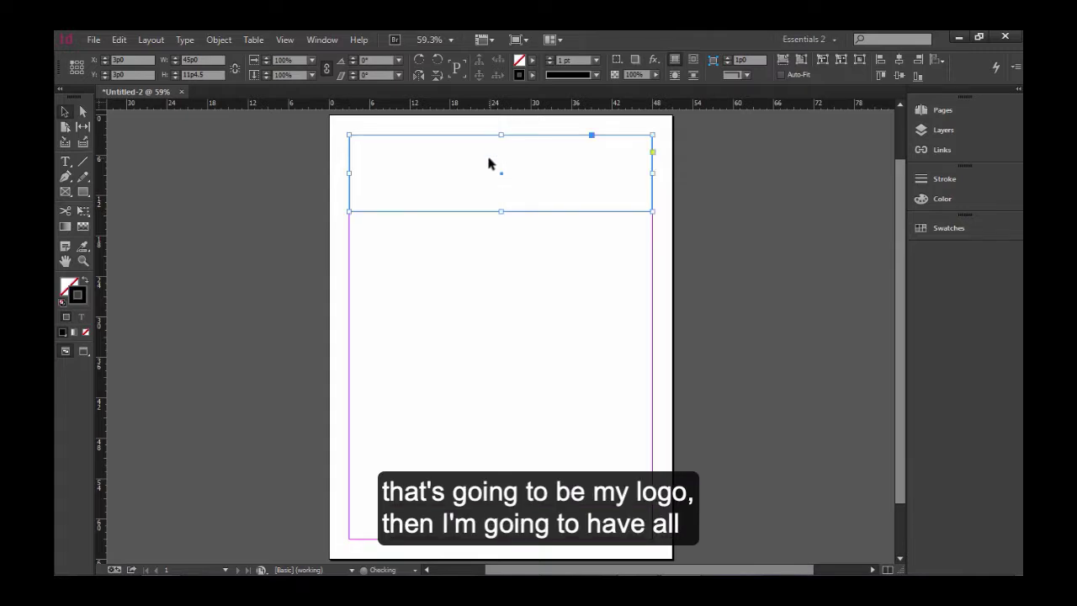
click(476, 264)
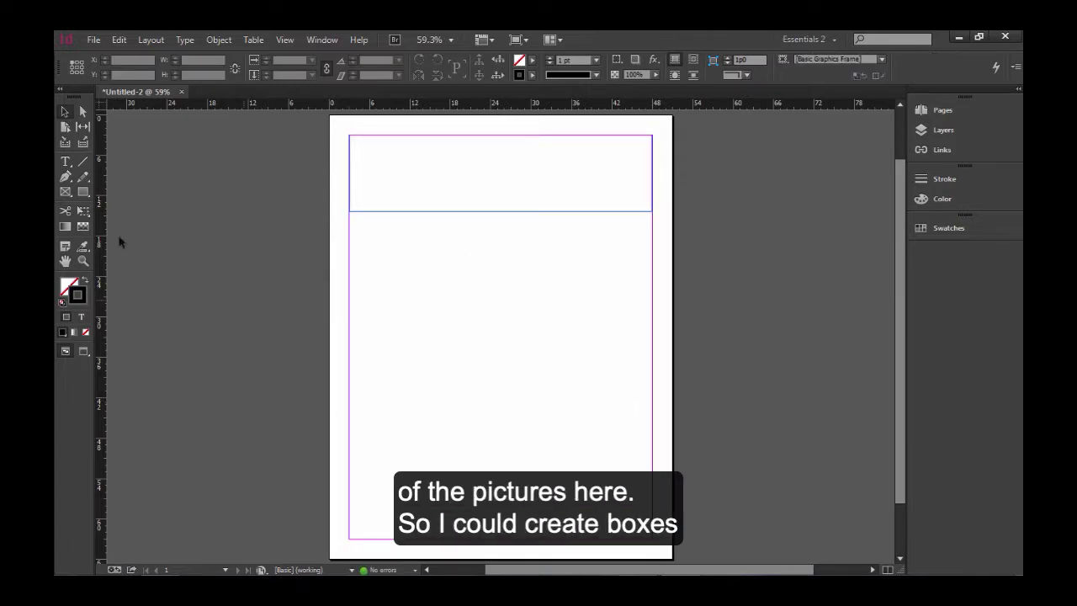
- Show the Align panel and place it beside the page, clear of the layout
click(83, 192)
click(328, 40)
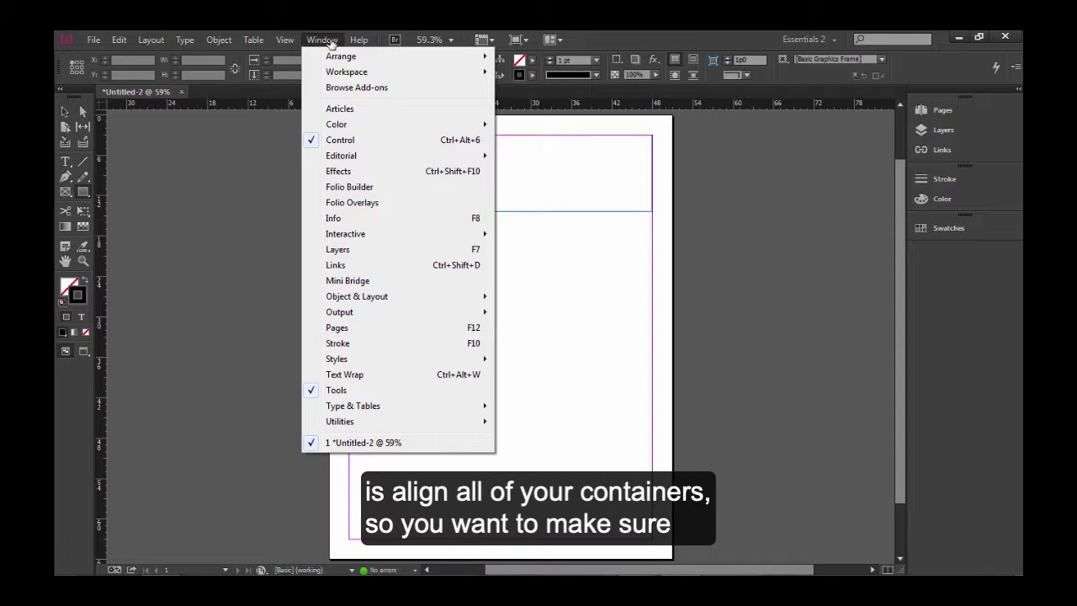
mouse_move(377, 300)
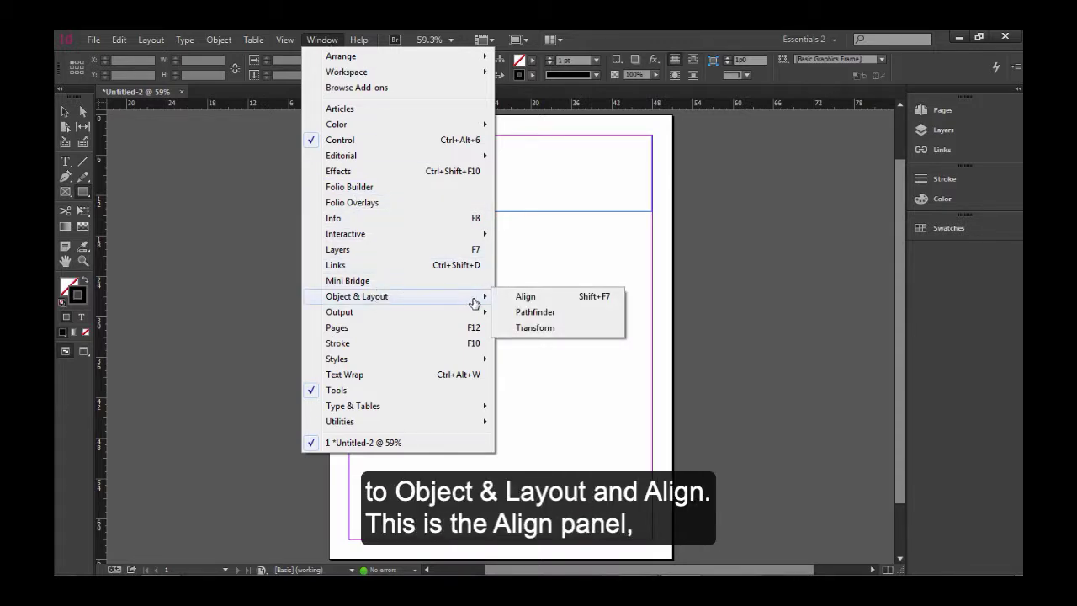
click(526, 299)
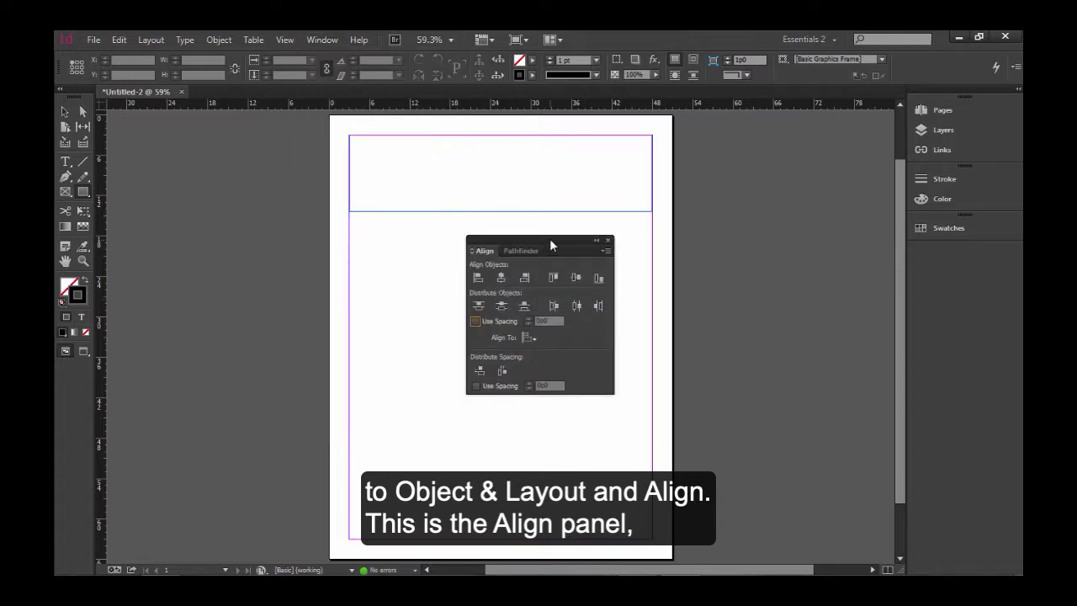
drag(551, 242, 780, 180)
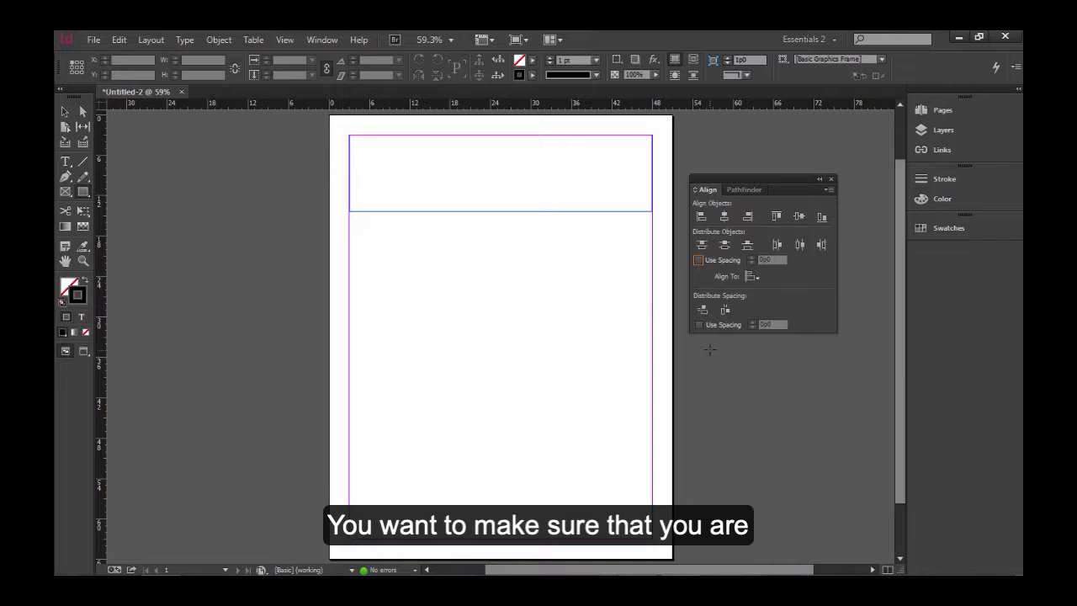
click(752, 276)
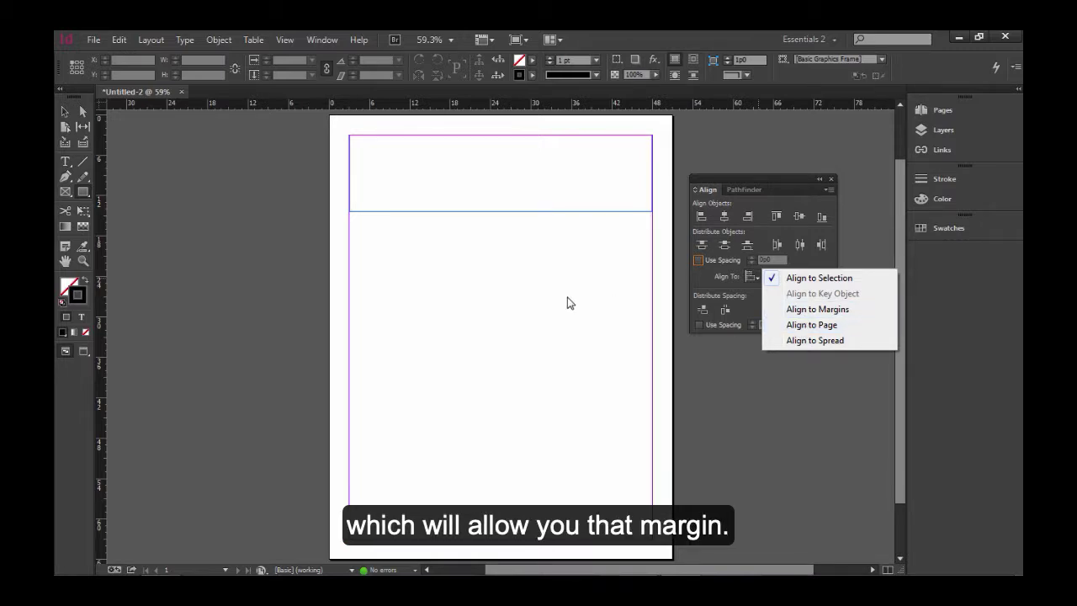
click(477, 319)
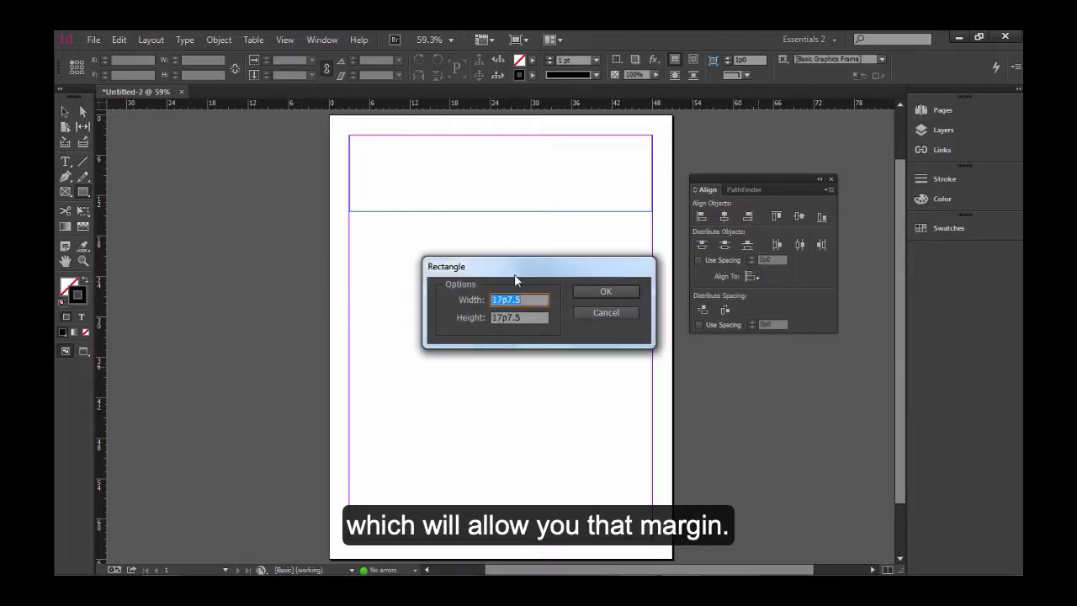
click(596, 310)
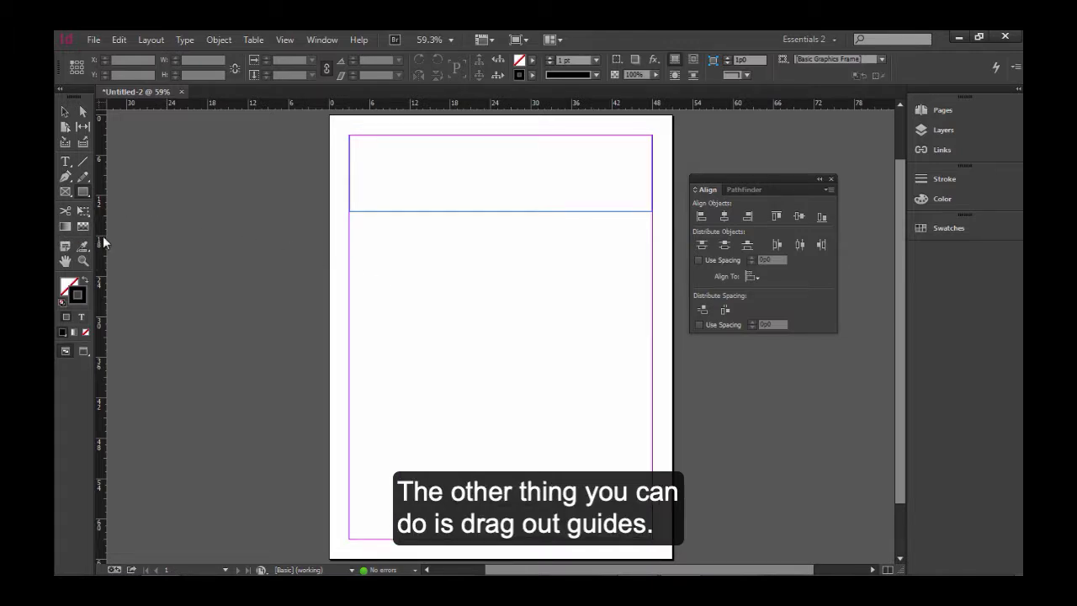
drag(103, 240, 101, 282)
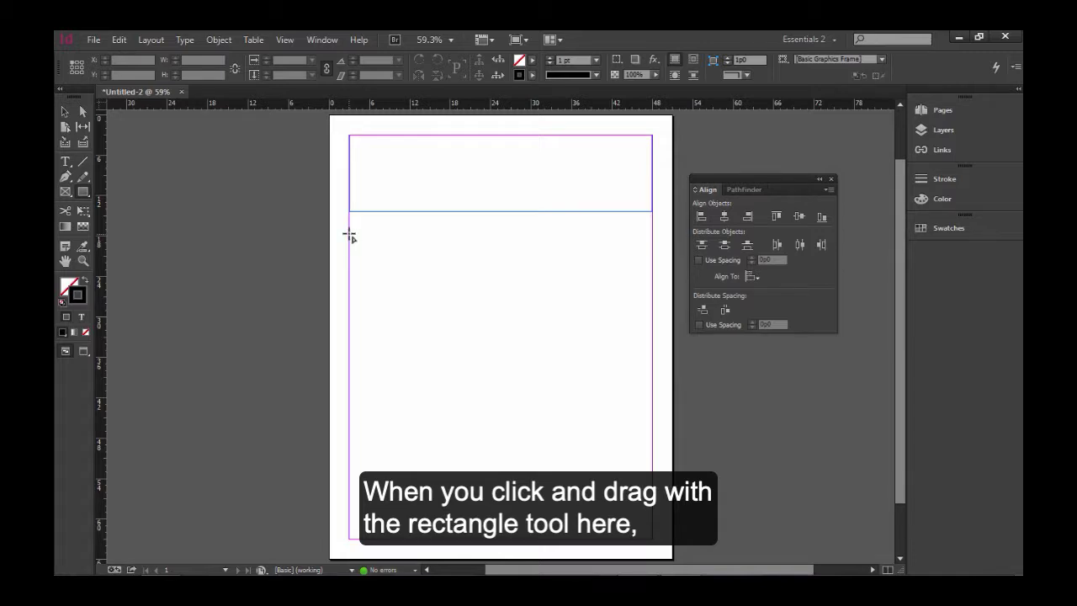
- Draw a grid of four columns and four rows of square containers below the logo container, about 44p10.5 wide and high overall
drag(349, 235, 420, 312)
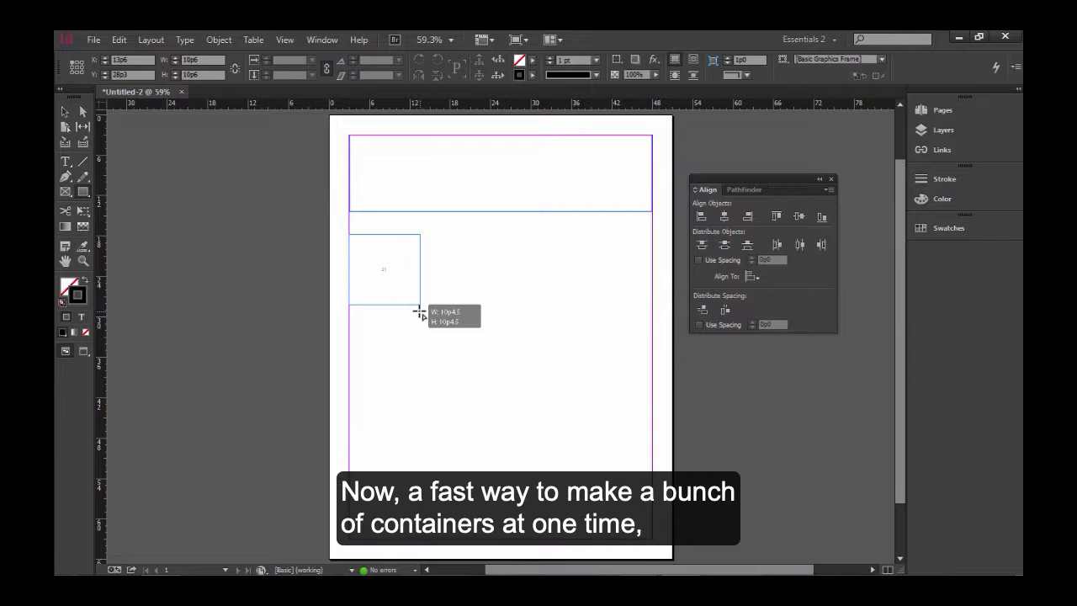
mouse_move(420, 312)
mouse_down()
mouse_move(433, 312)
mouse_move(413, 288)
mouse_move(428, 346)
mouse_move(415, 331)
mouse_move(447, 368)
mouse_move(614, 505)
mouse_up()
key(Up)
key(Right)
key(Right)
key(Right)
key(Up)
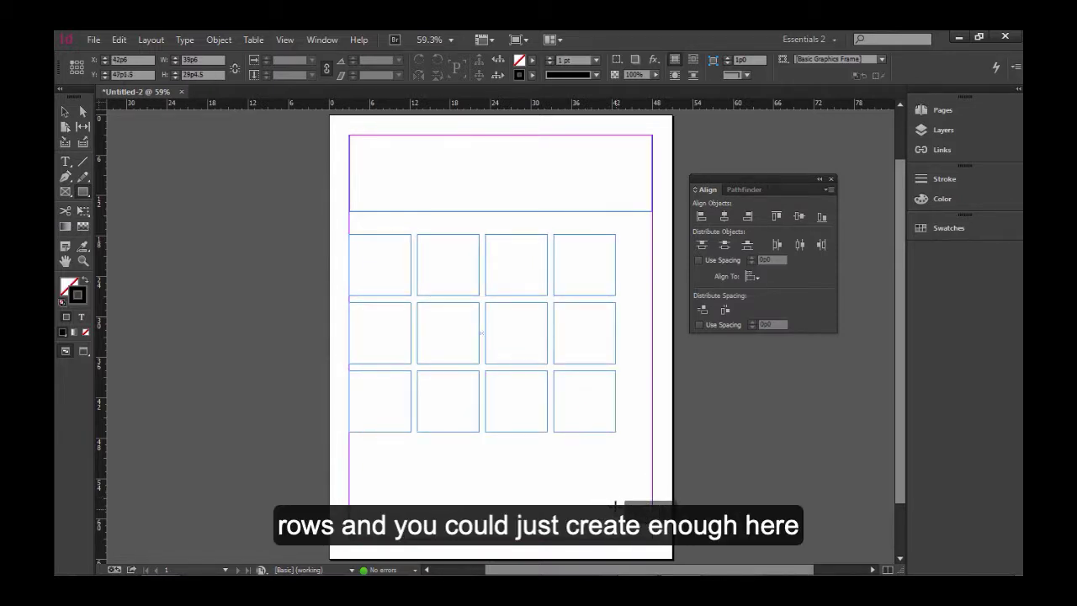
key(Up)
drag(614, 505, 671, 541)
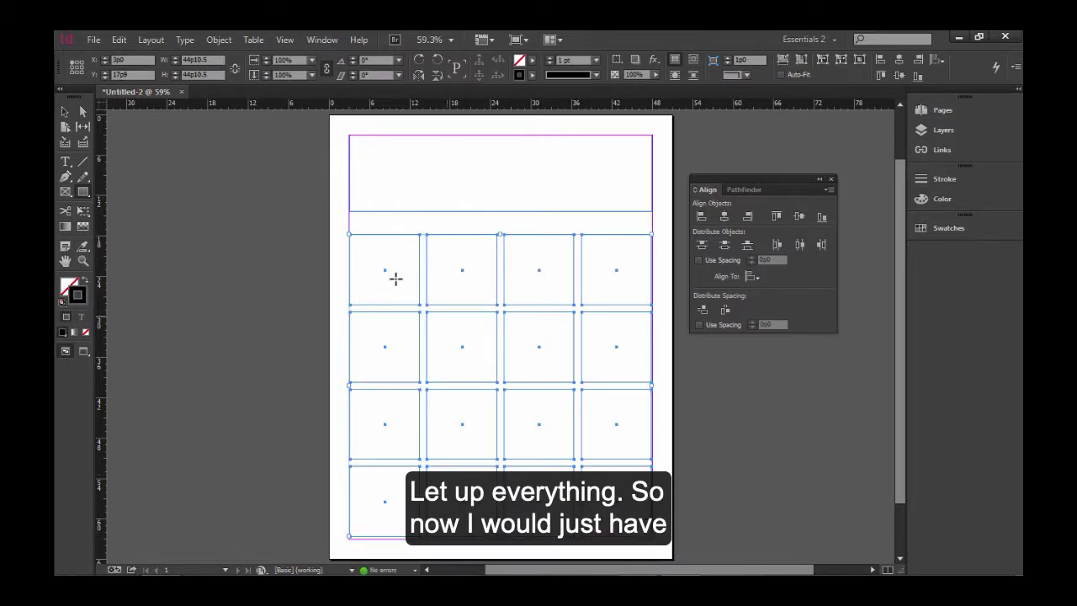
- Delete the two middle containers in the first row of the grid
click(66, 110)
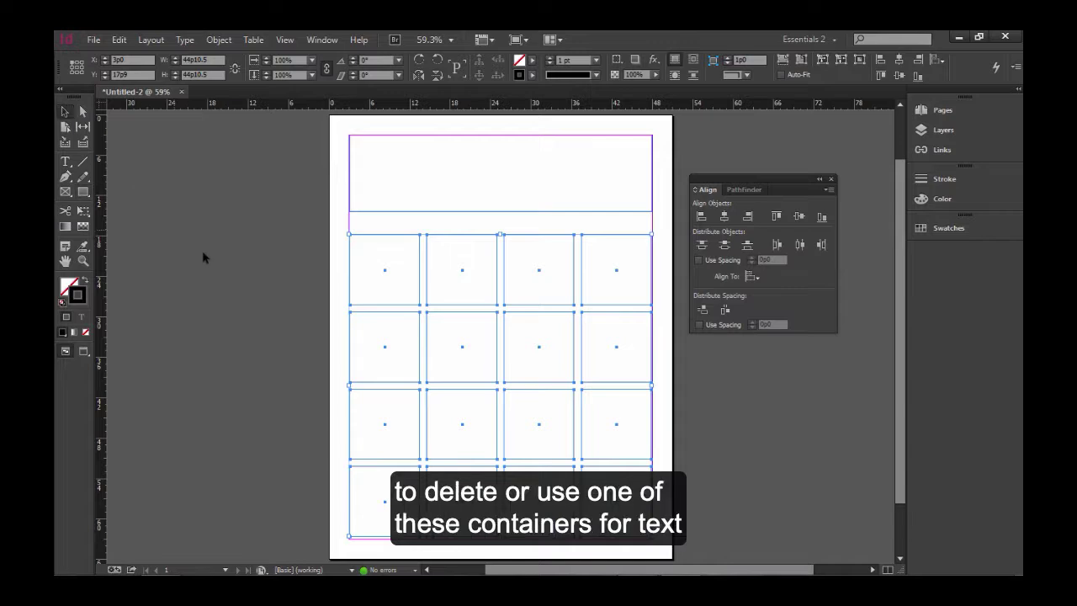
click(204, 257)
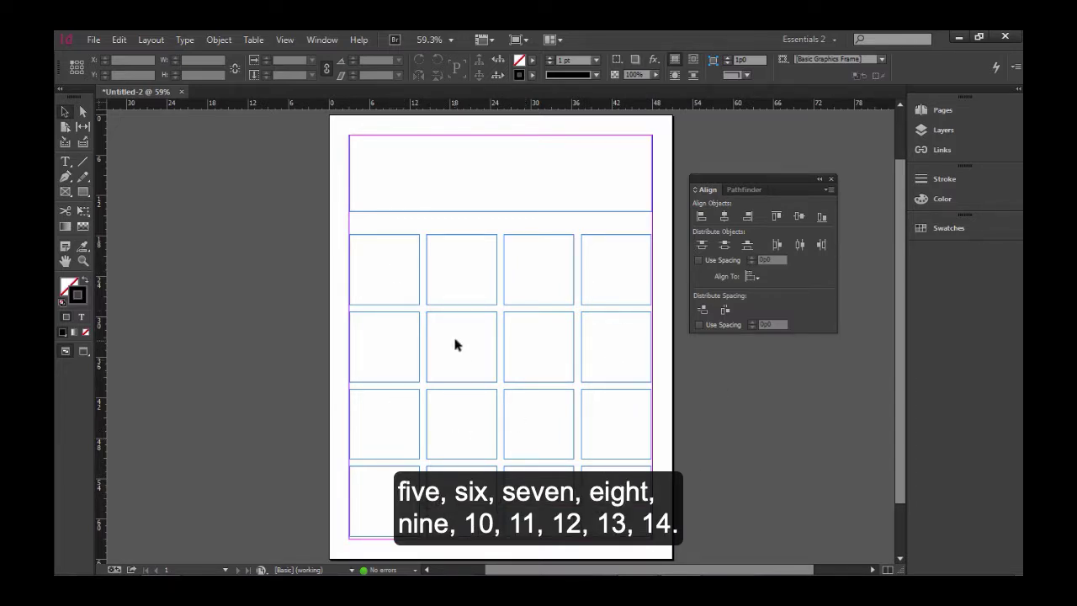
drag(461, 226, 547, 266)
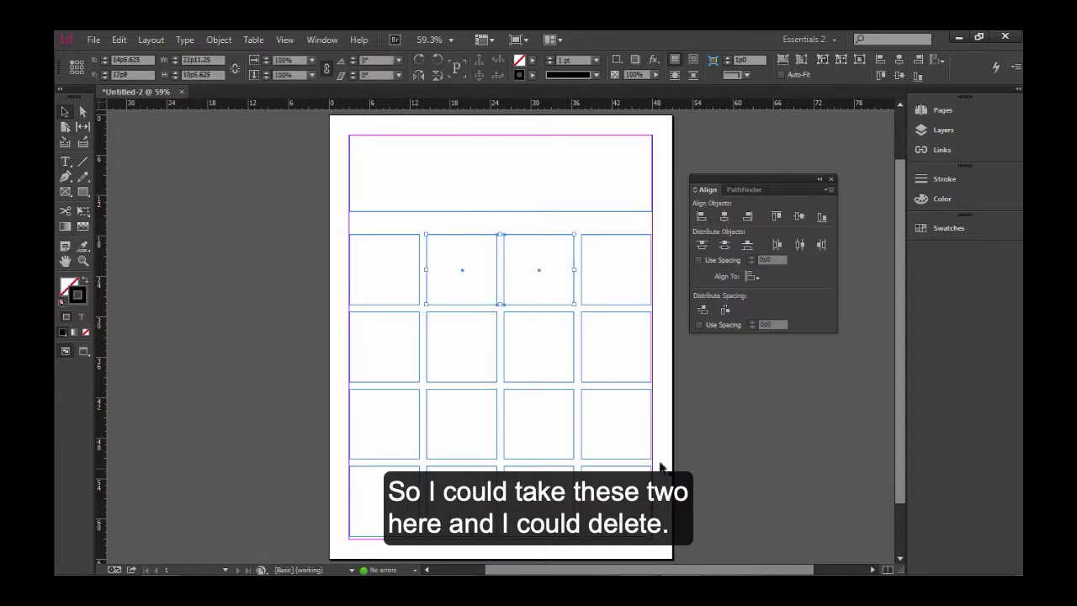
key(Delete)
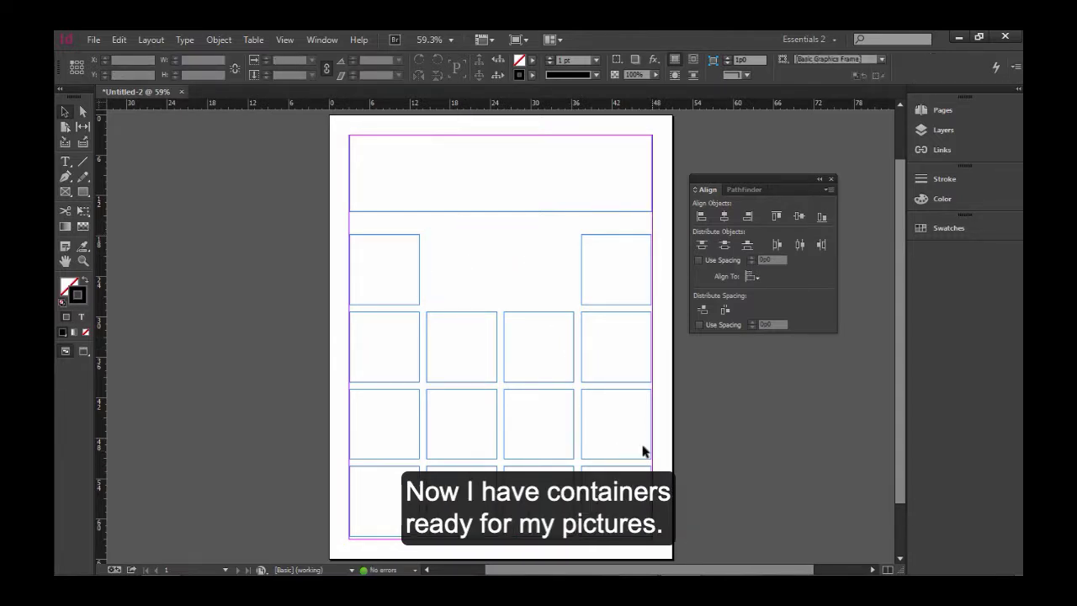
- Load all ten pictures from the poster art folder for placing in the document
click(89, 40)
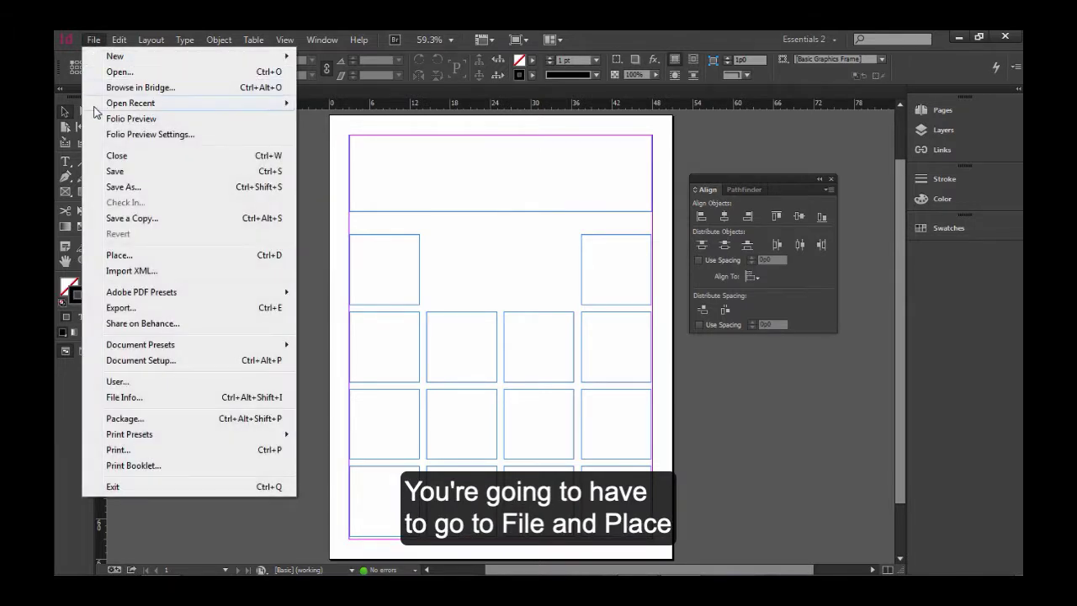
click(126, 254)
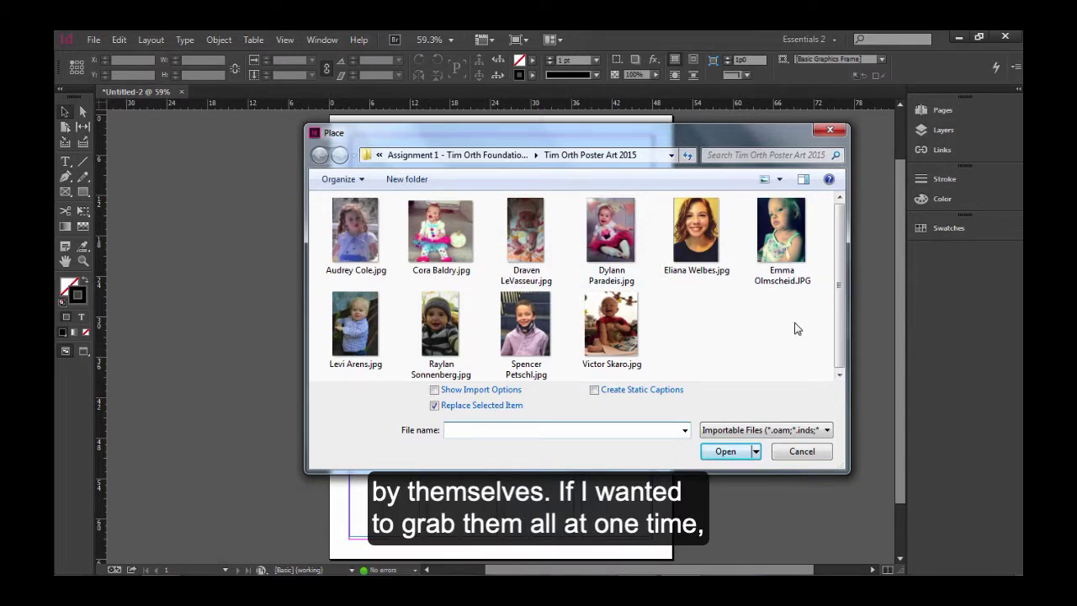
drag(802, 325, 361, 240)
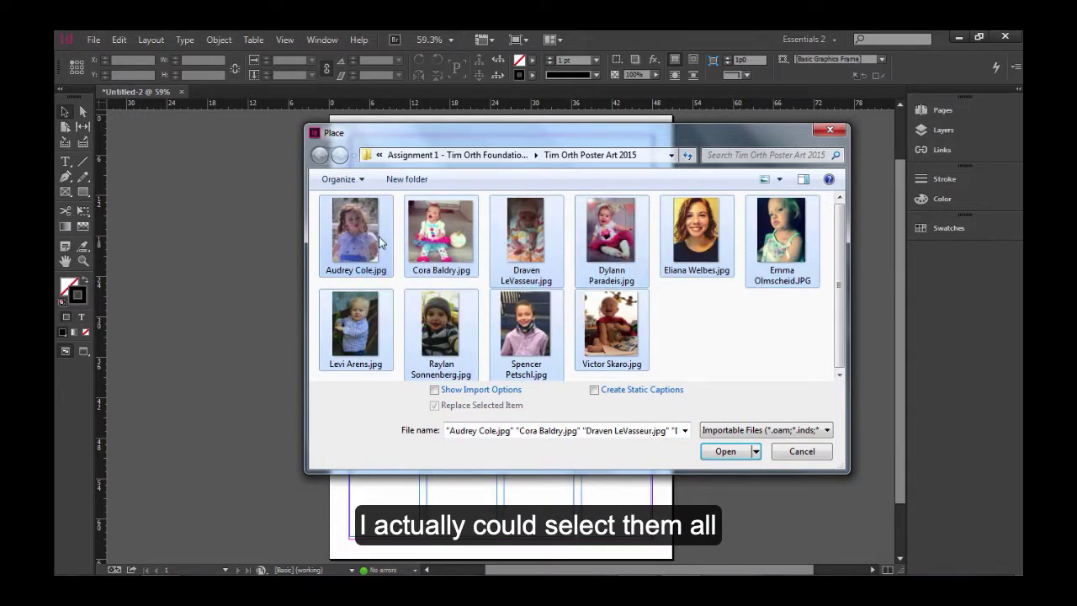
click(728, 453)
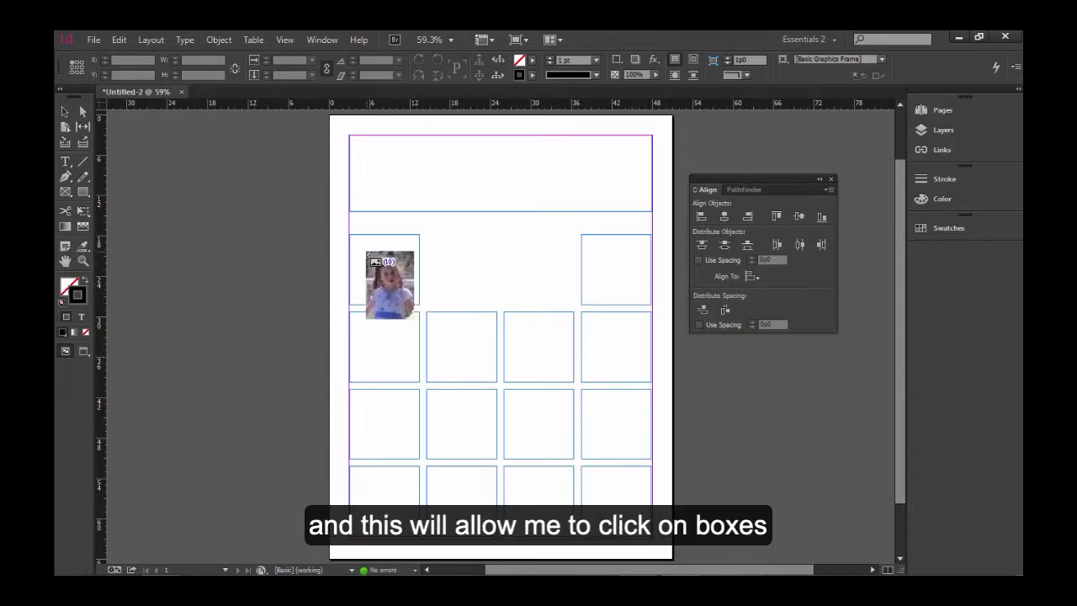
- Place the pictures in the four first-column containers, the lower three second-column containers, and the third column's second- and third-row containers
click(369, 257)
click(378, 334)
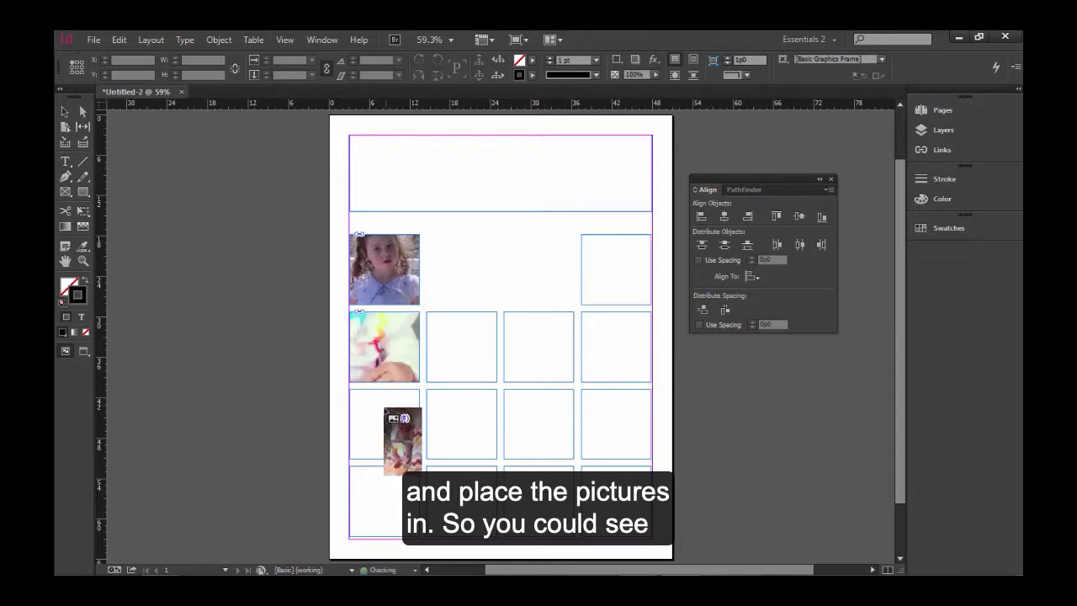
click(386, 437)
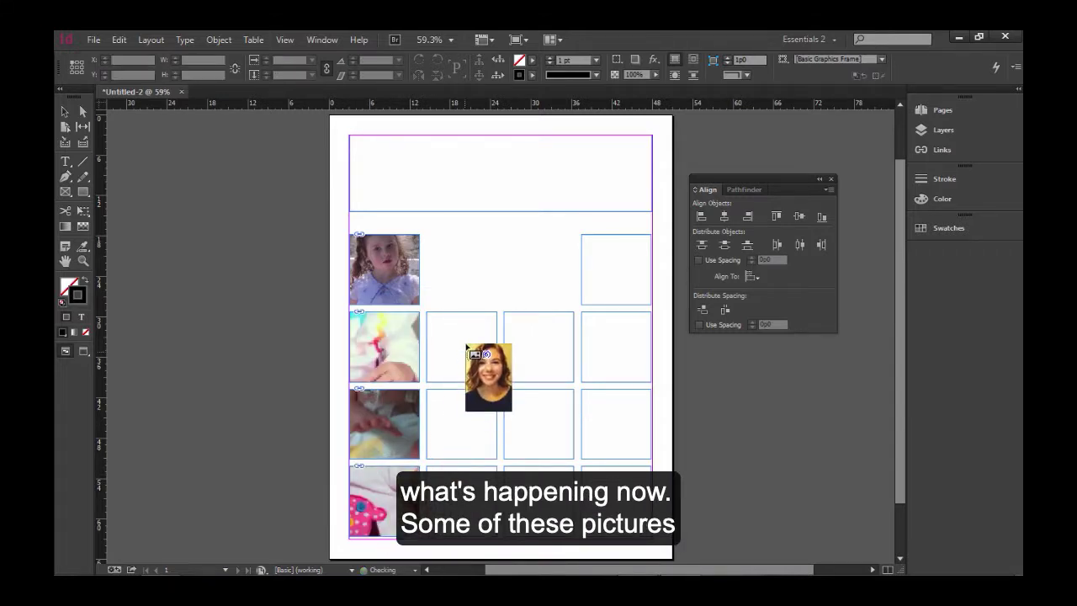
click(471, 349)
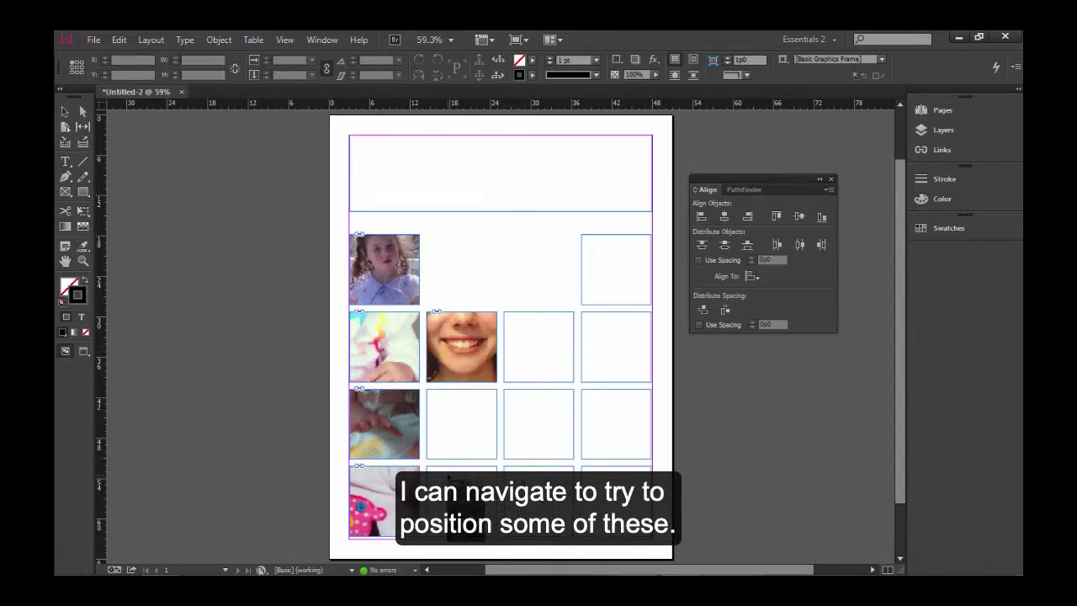
click(459, 479)
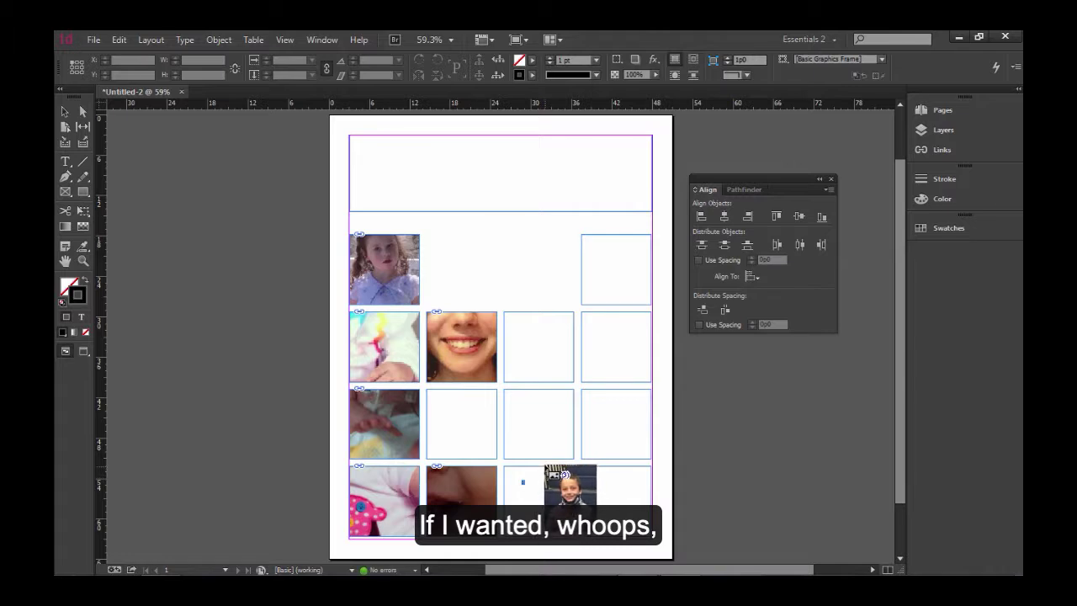
click(465, 393)
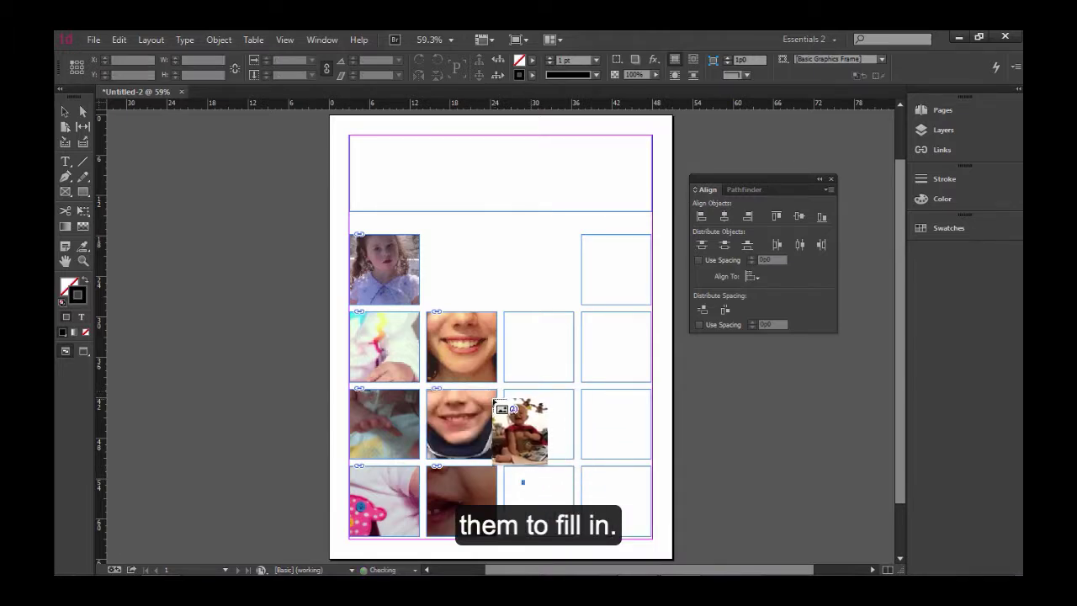
click(533, 346)
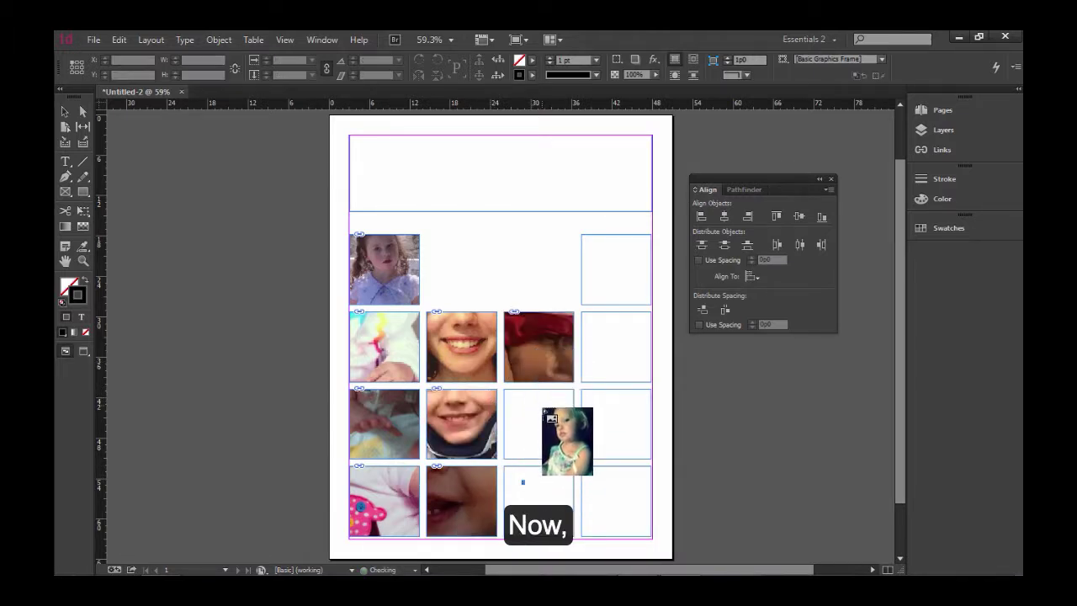
click(545, 436)
- Try to delete the tiny stray frame inside the third container of the bottom row
click(547, 486)
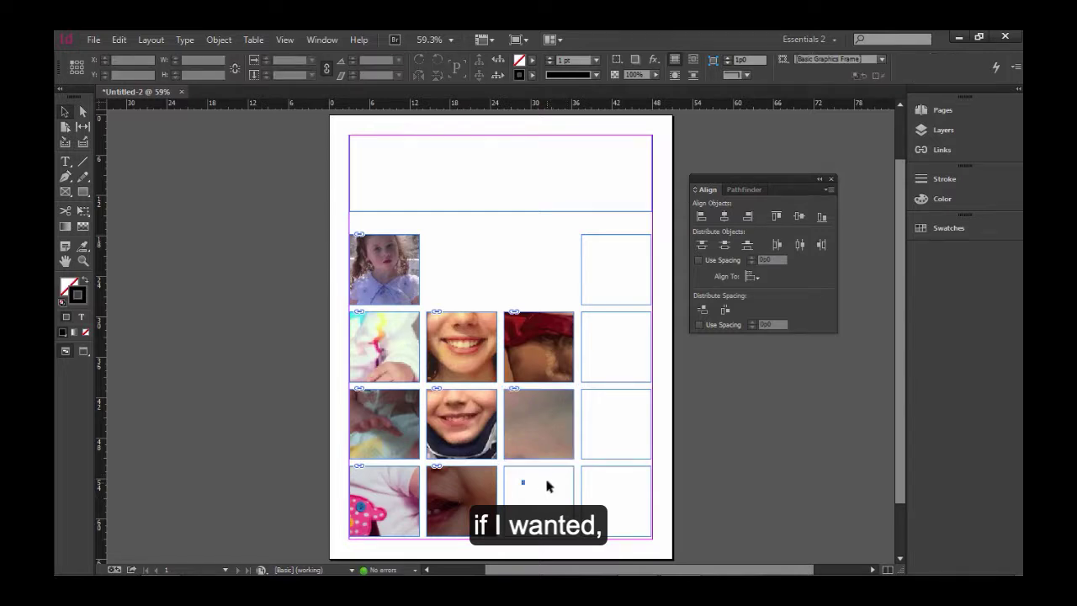
click(523, 485)
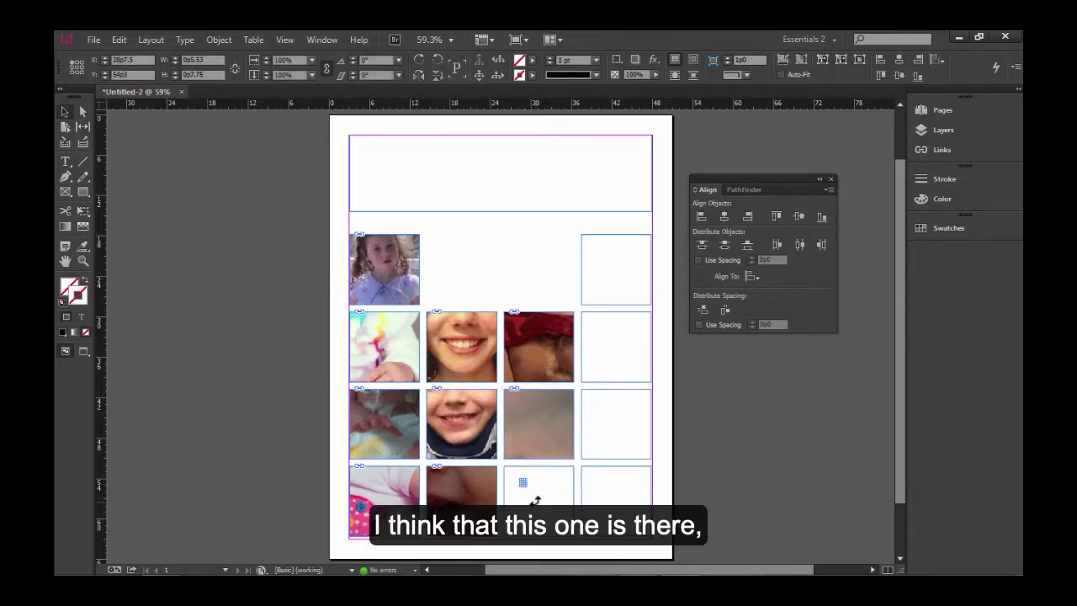
key(Delete)
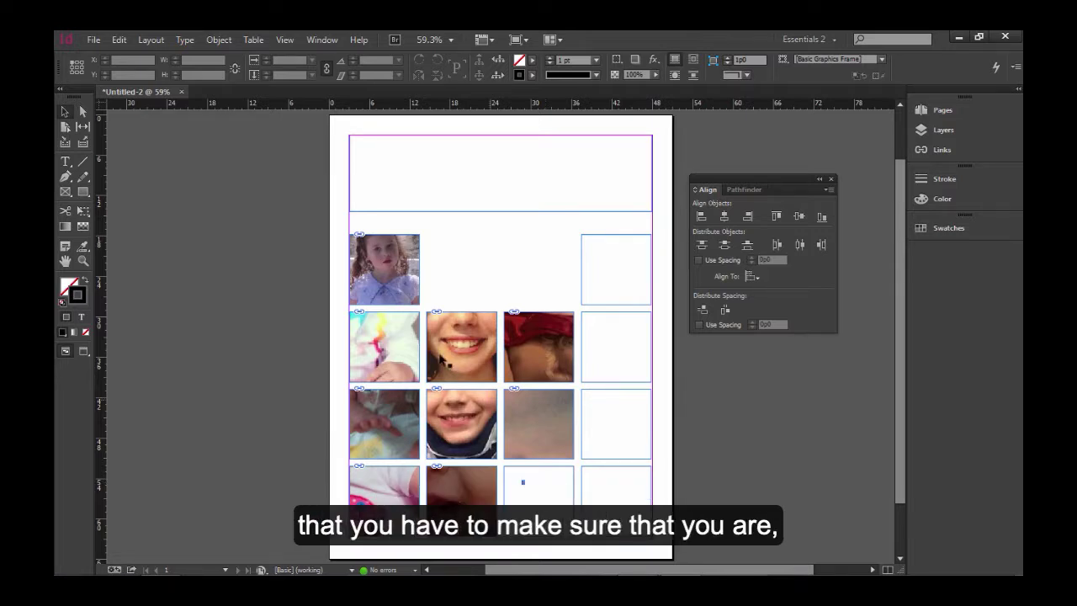
- Apply Fit Content Proportionally to the picture in the grid's first container and deselect it
right_click(364, 266)
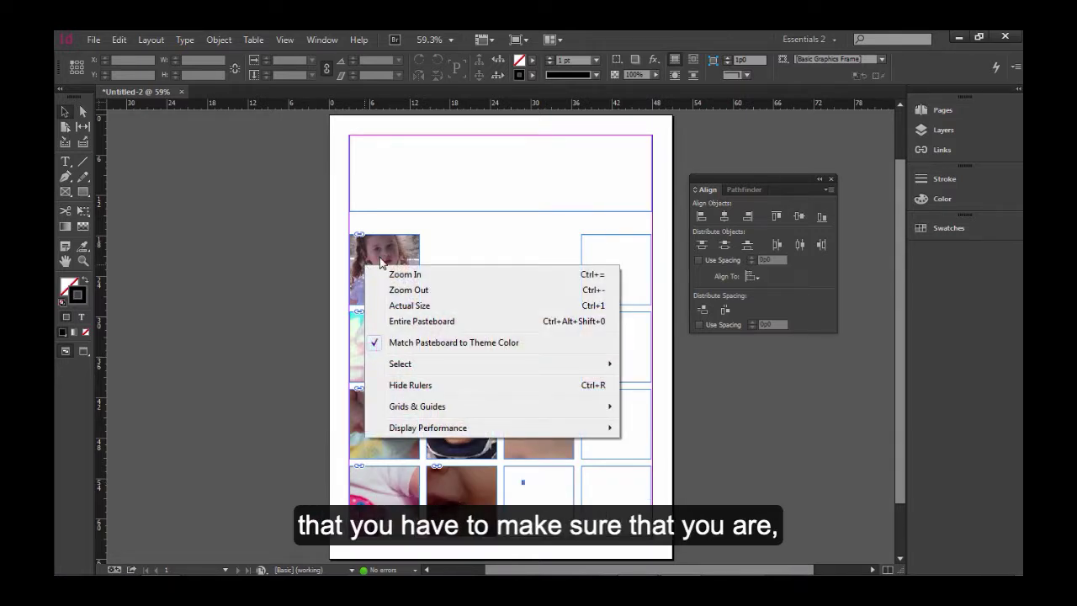
click(383, 263)
right_click(385, 257)
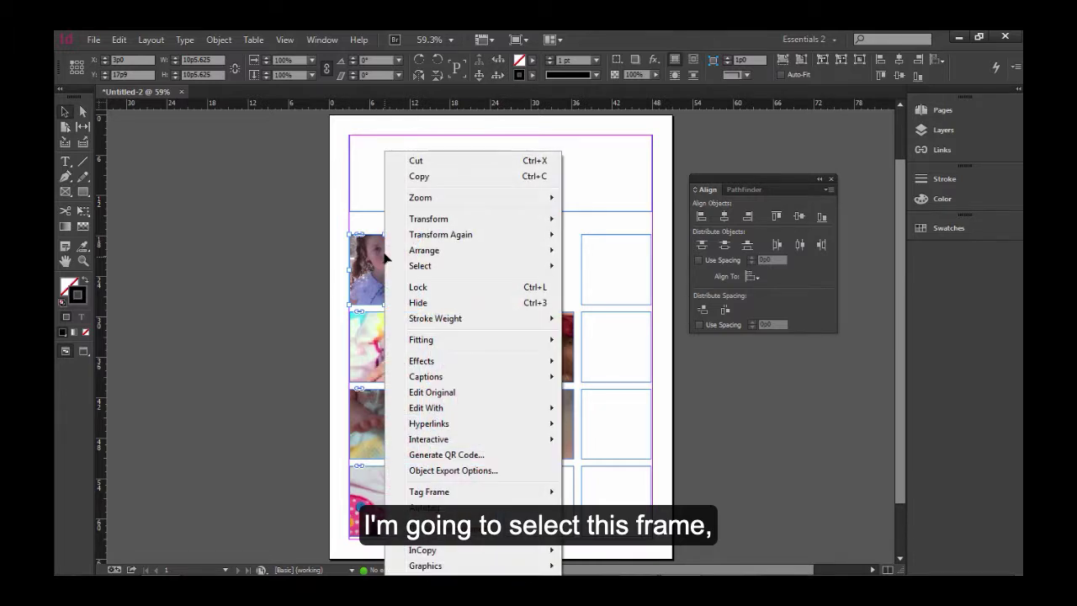
mouse_move(444, 344)
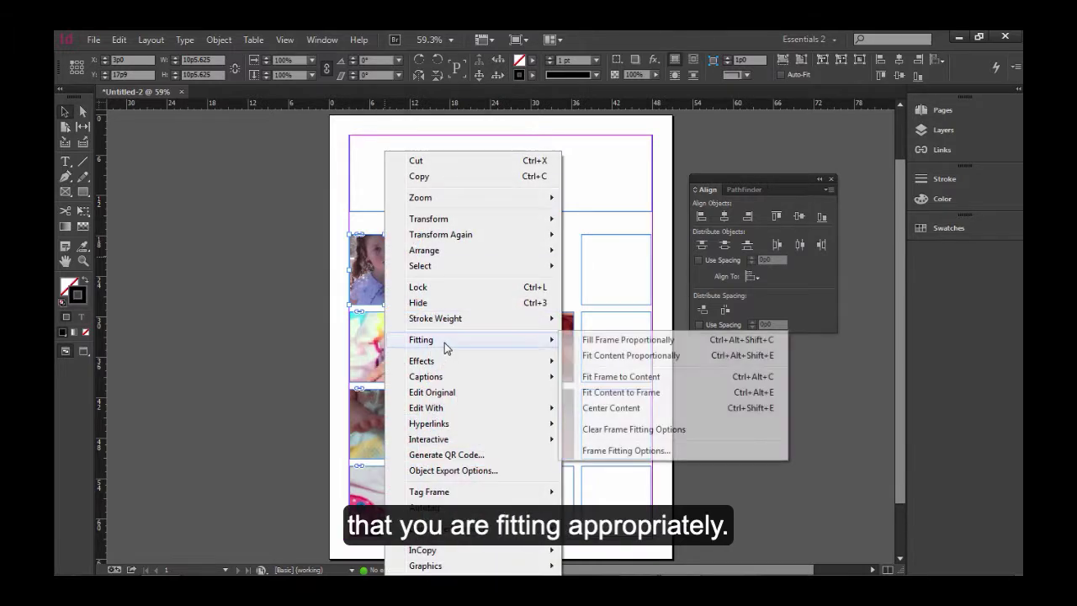
click(612, 355)
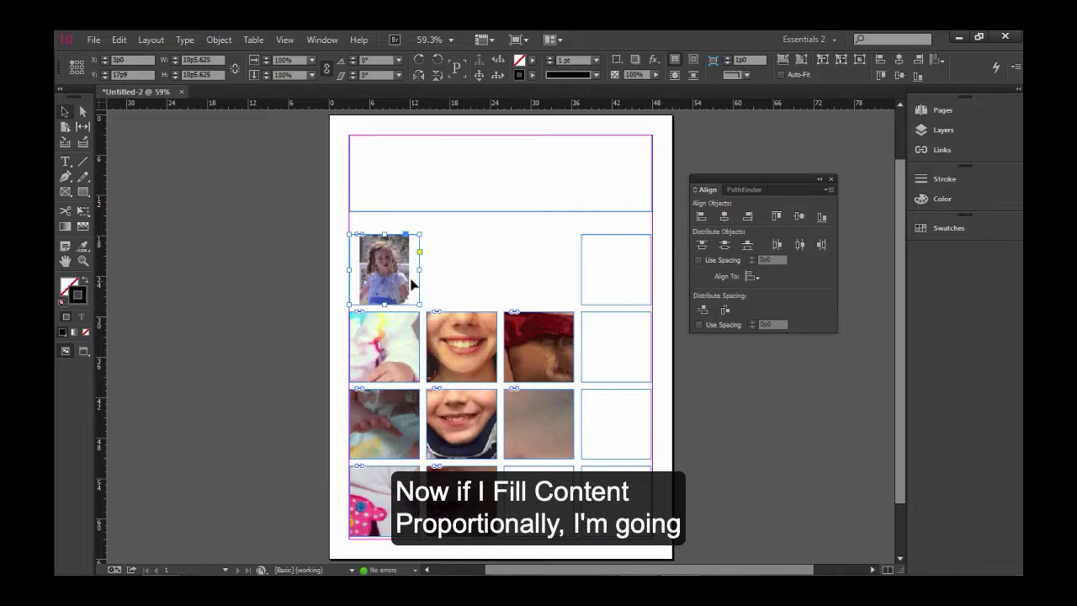
click(328, 288)
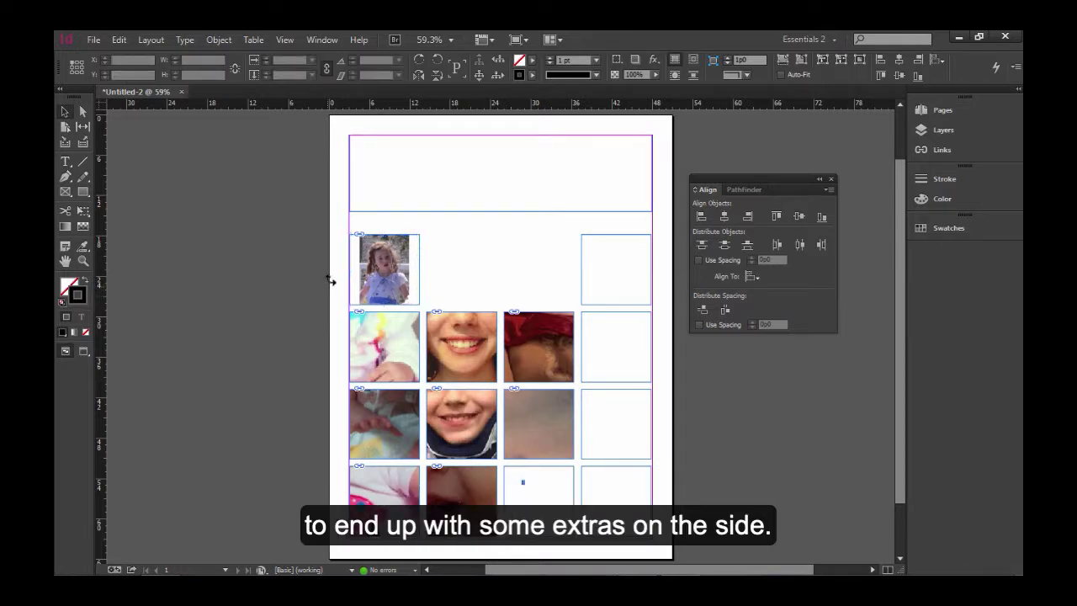
- Apply Fill Frame Proportionally to the picture in the first container of the grid's first row
ctrl+click(337, 274)
ctrl+click(529, 321)
ctrl+click(574, 389)
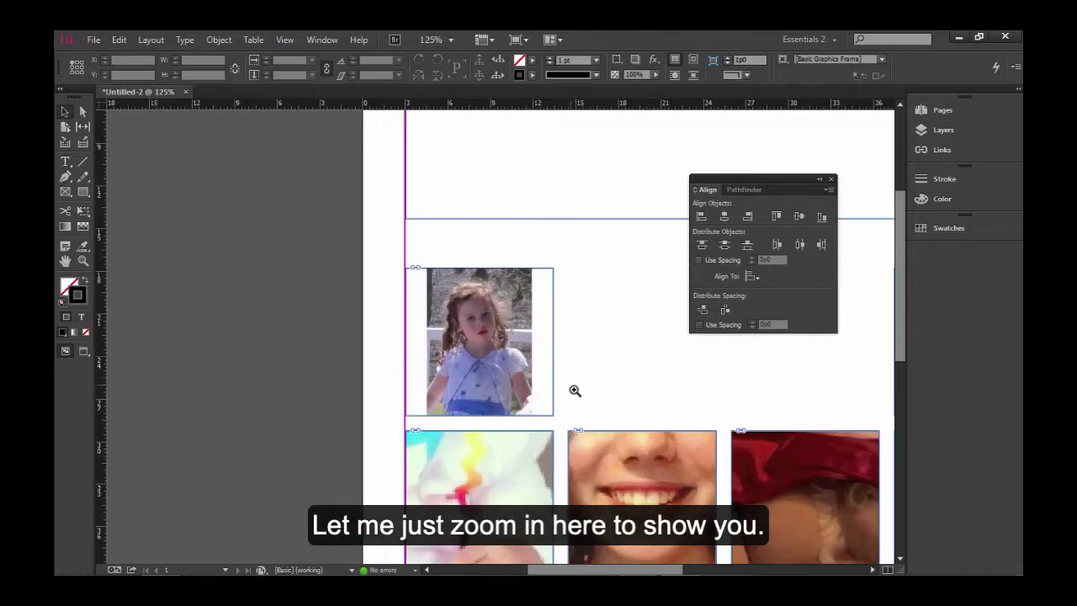
ctrl+click(574, 392)
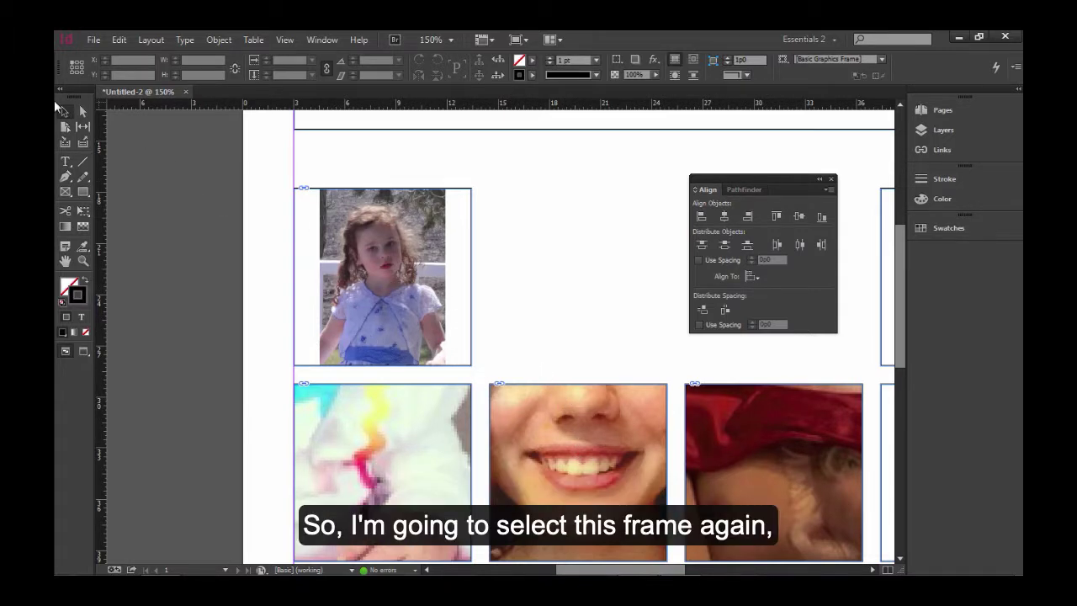
click(376, 243)
right_click(388, 287)
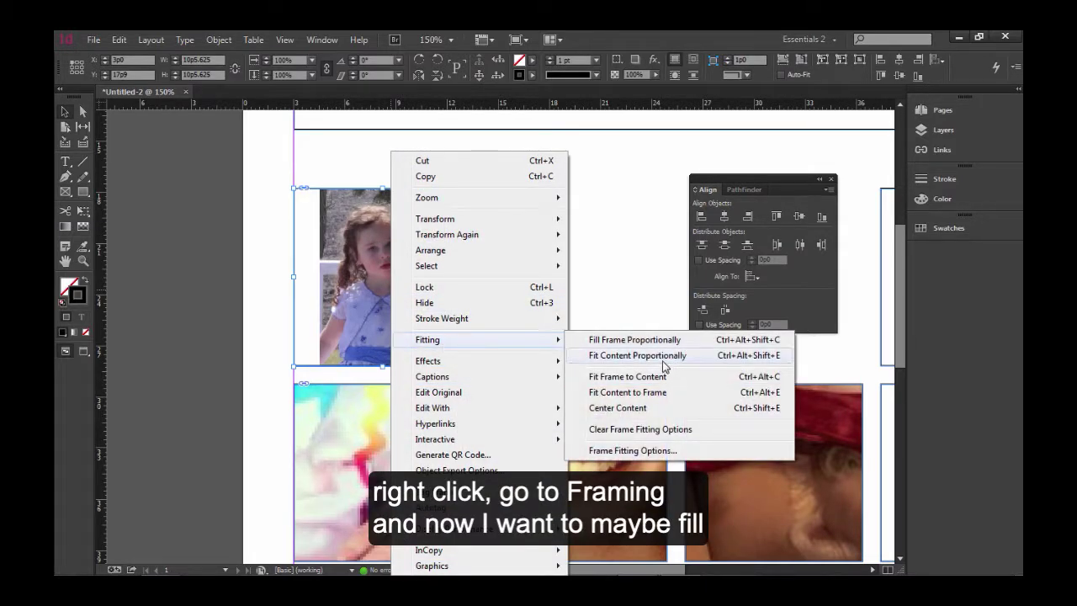
click(645, 340)
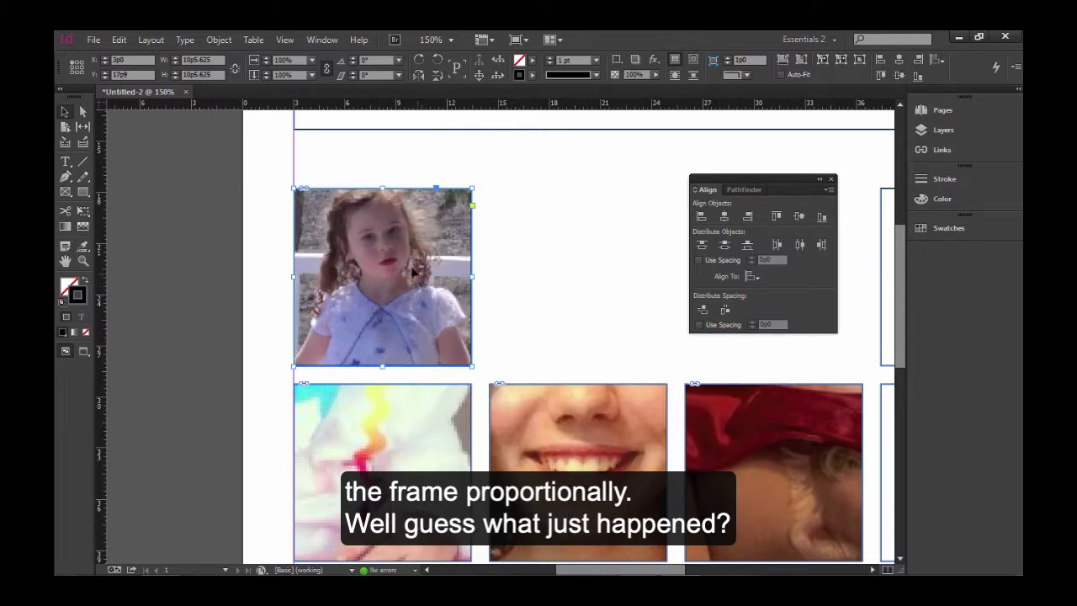
- Use Direct Selection to move the first picture down inside its frame, to content offsets of 0p1 horizontally and -1p3 vertically
click(82, 112)
click(341, 222)
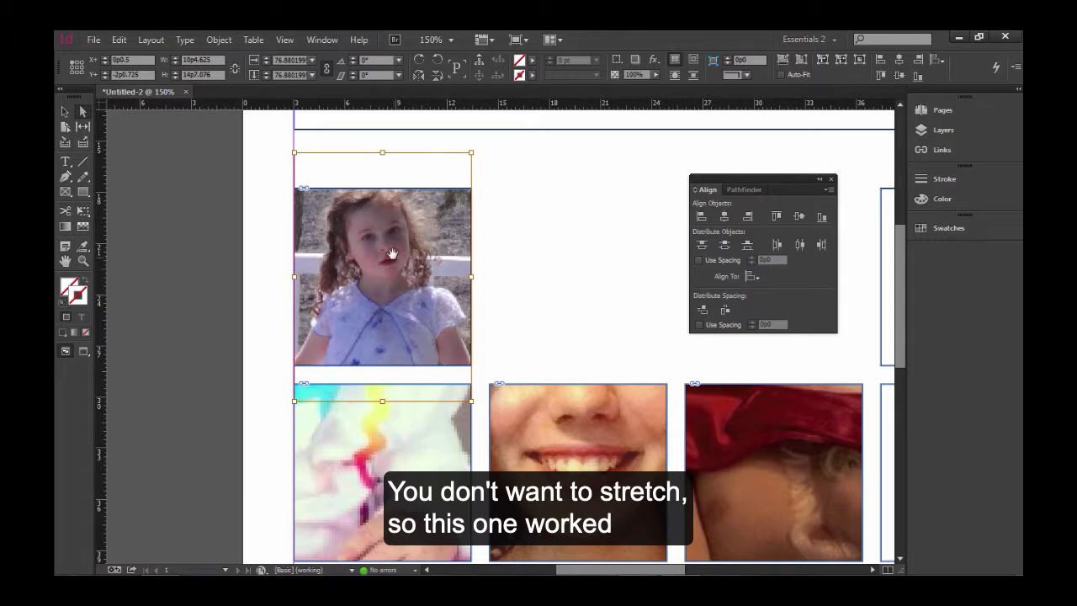
mouse_move(400, 252)
mouse_down()
mouse_move(399, 272)
mouse_move(388, 264)
mouse_up()
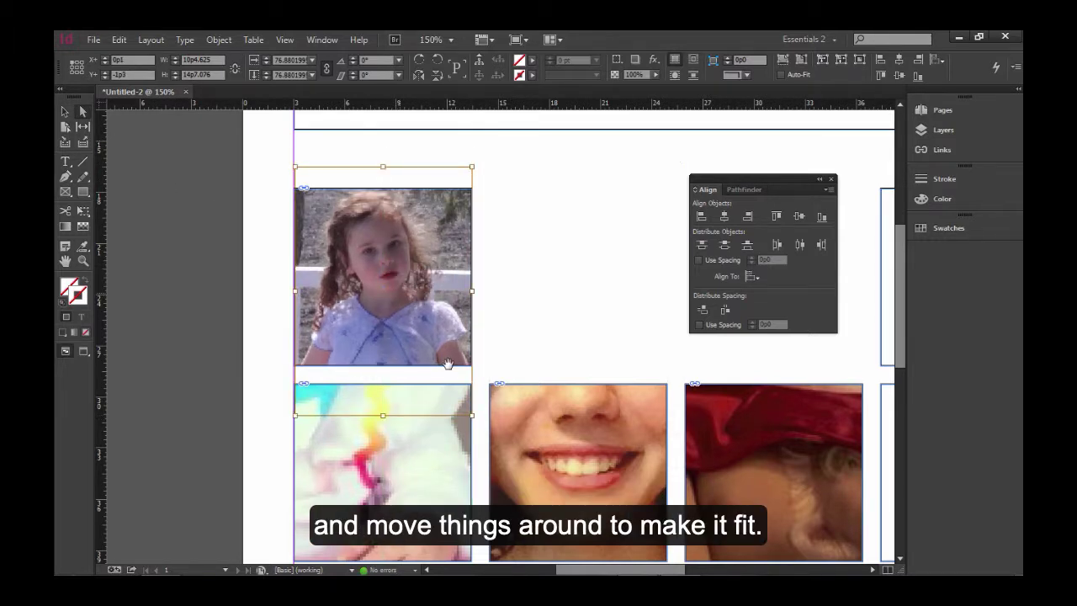
click(566, 306)
- Select the picture content inside the second container of the grid's second row
click(602, 443)
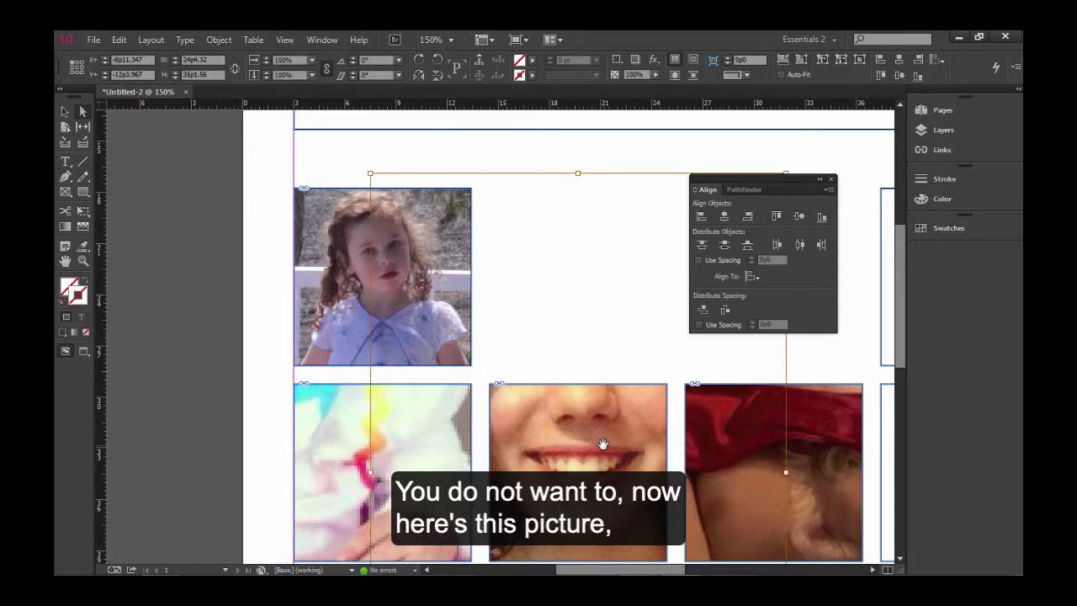
scroll(605, 445, down, 3)
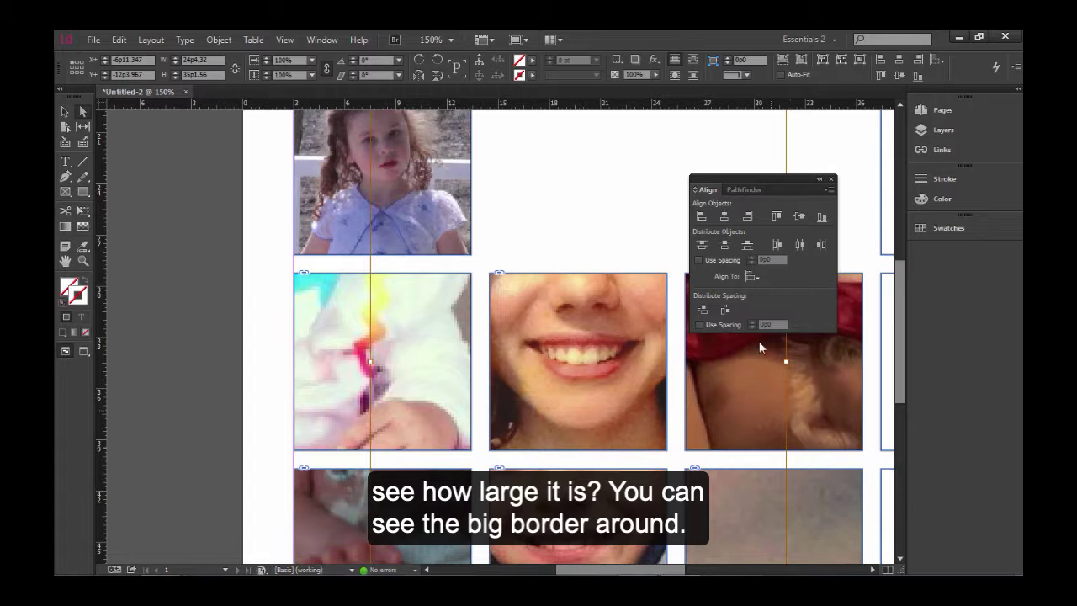
right_click(596, 330)
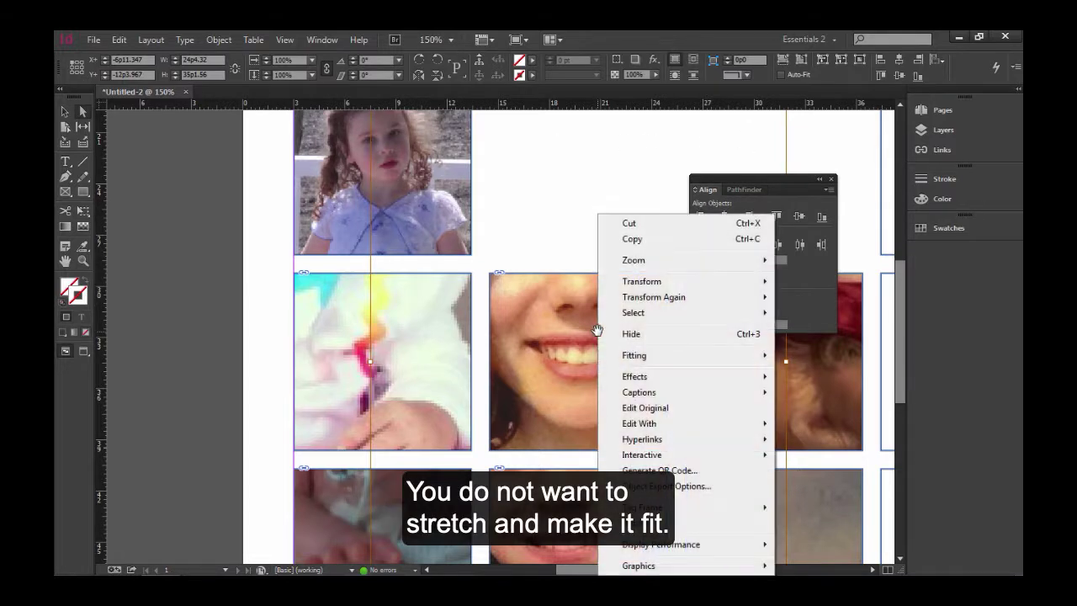
mouse_move(640, 358)
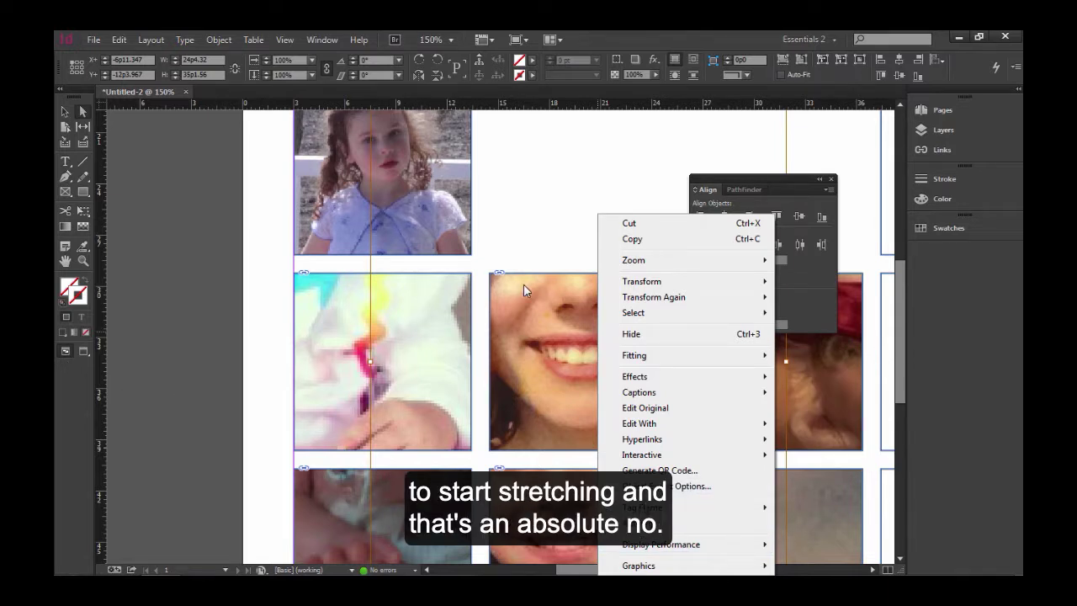
click(374, 364)
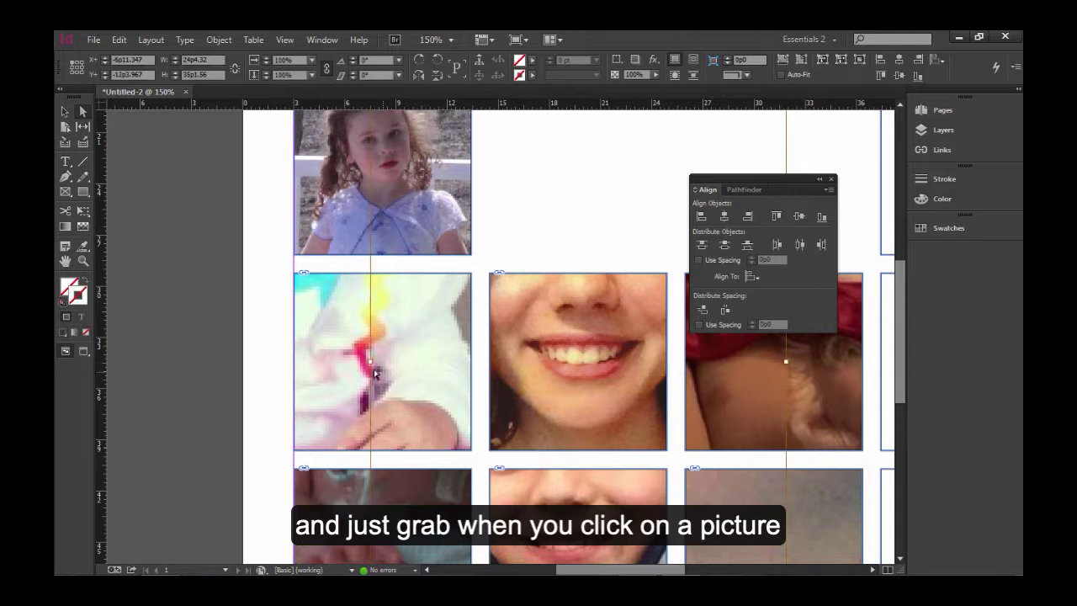
- Try narrowing the second-row, second-column picture to about 17p5 wide without keeping its proportions, and undo the change
drag(370, 362, 488, 365)
drag(636, 375, 585, 379)
key(ctrl+z)
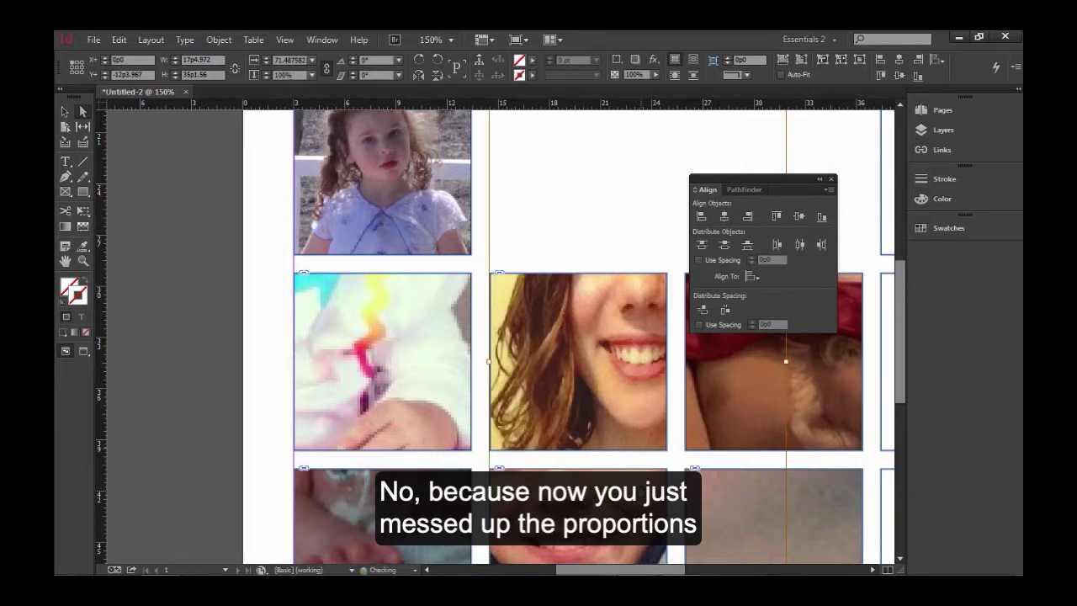
key(ctrl+z)
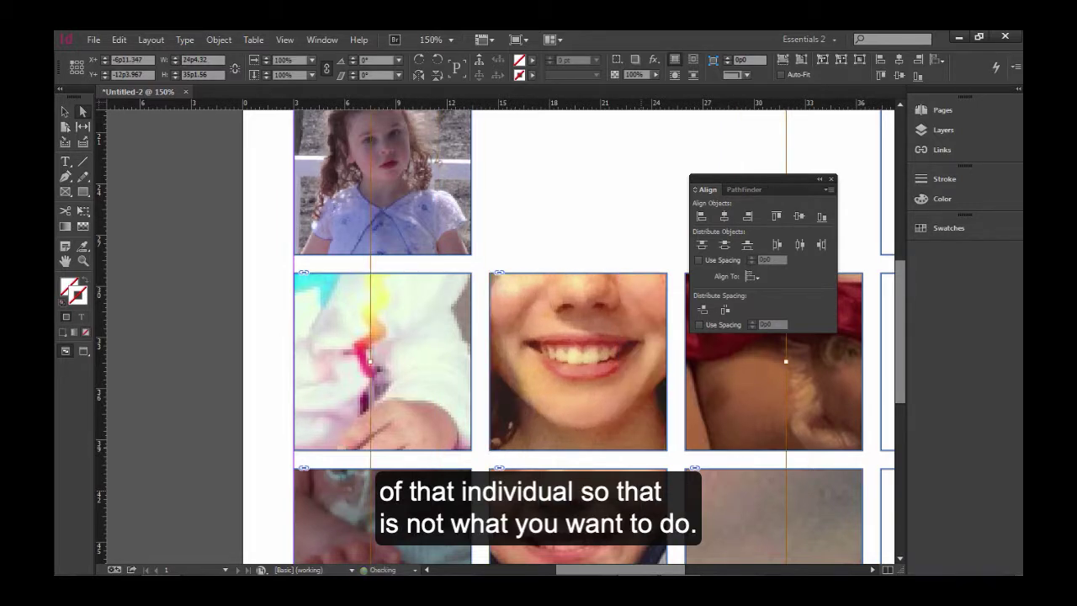
- Apply Fill Frame Proportionally to the picture in the second container of the second row
right_click(519, 345)
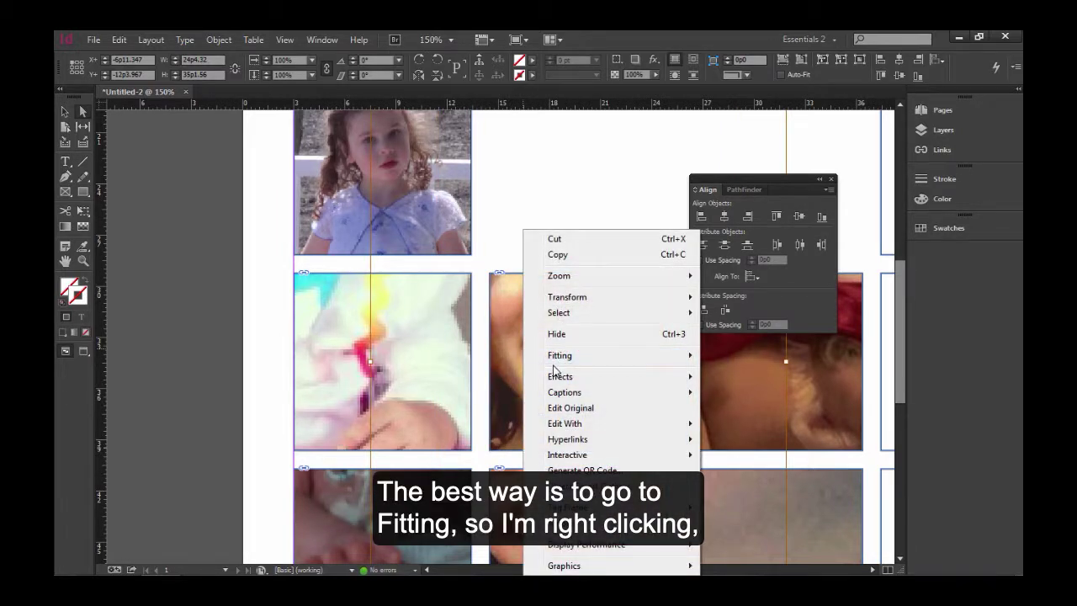
mouse_move(559, 360)
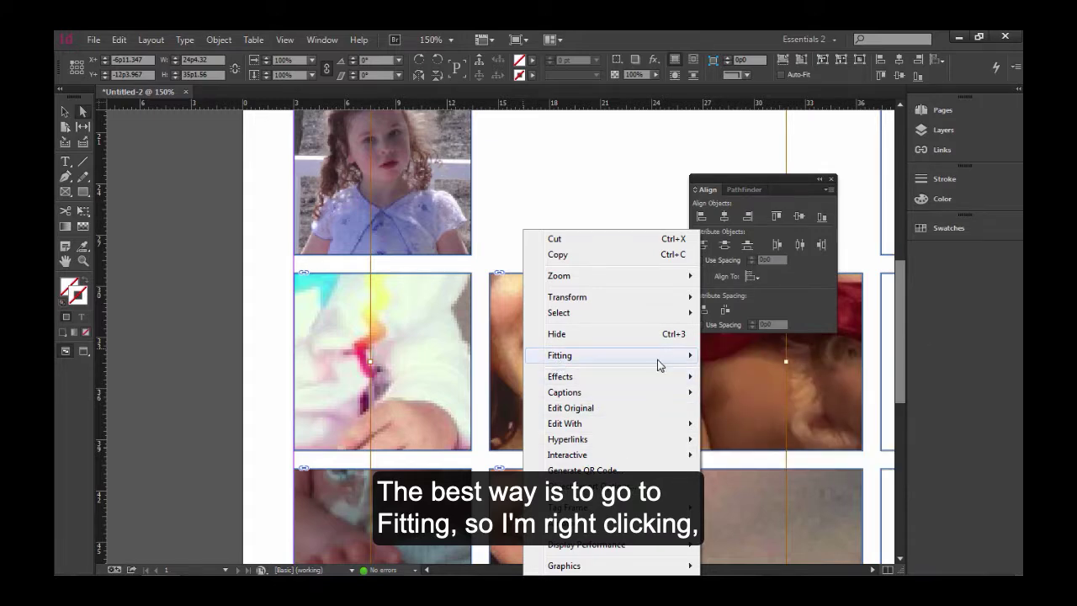
click(786, 356)
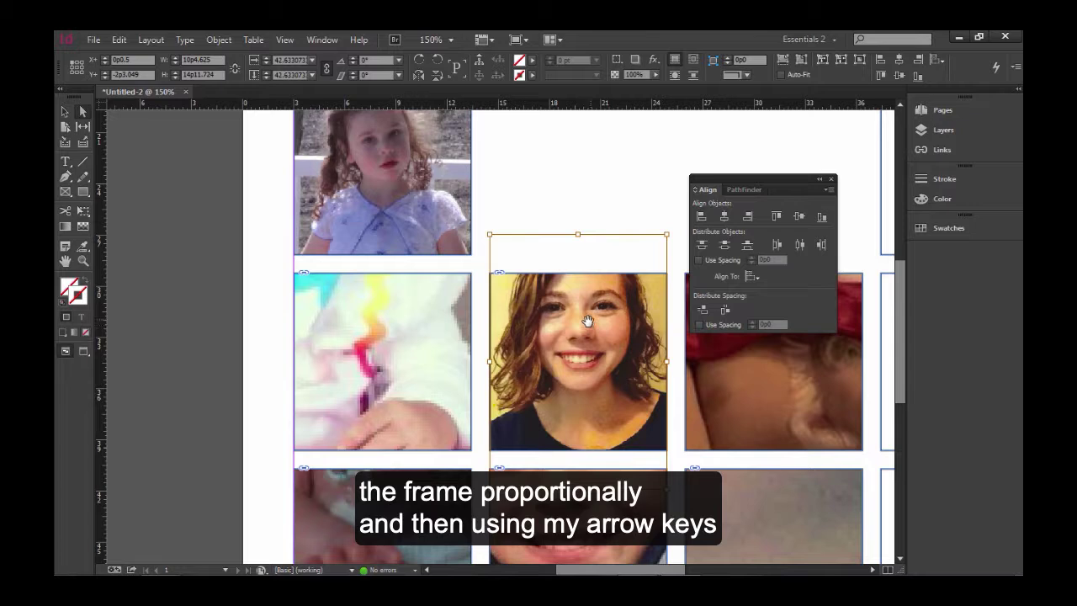
- Nudge the second-row, second-column picture down inside its frame to a vertical content offset of -1p9.049
key(Down)
key(Down)
key(Down)
key(Down)
key(Down)
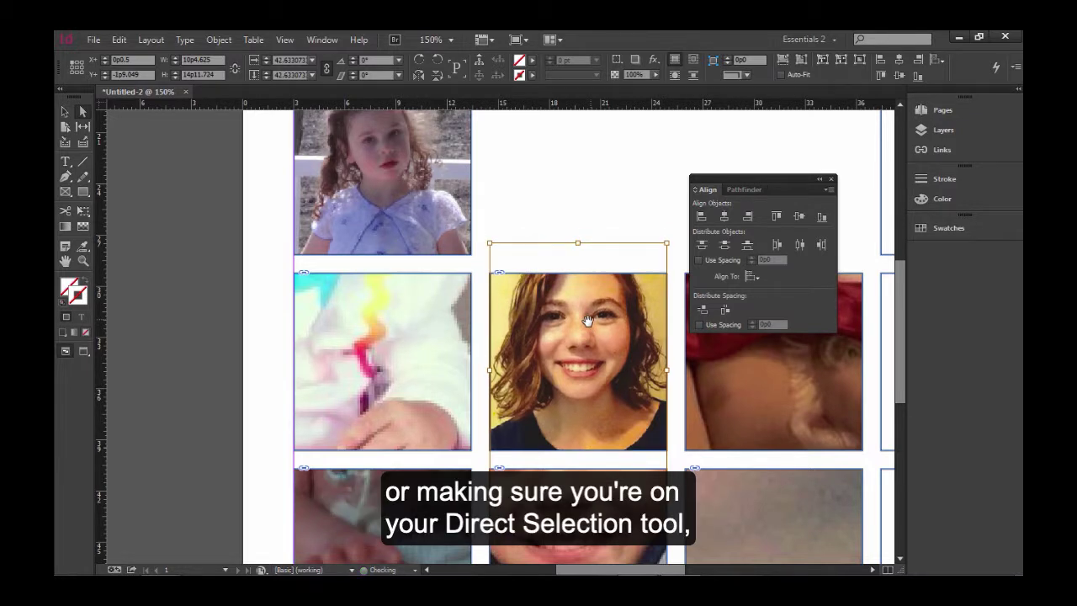
- Nudge the second-row, second-column picture down inside its frame until its top edge meets the frame's top edge, and deselect it
key(Down)
key(Down)
key(Down)
key(Down)
key(Down)
key(Down)
key(Down)
key(Down)
key(Down)
key(Down)
key(Down)
key(Down)
key(Down)
key(Down)
key(Down)
key(Down)
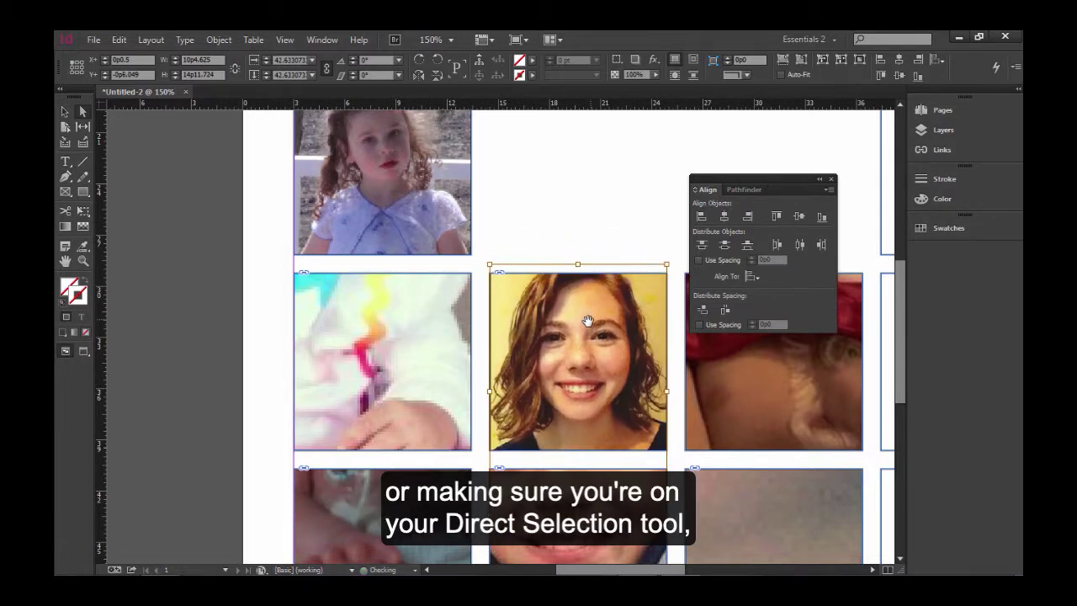
key(Down)
key(Down)
key(Down)
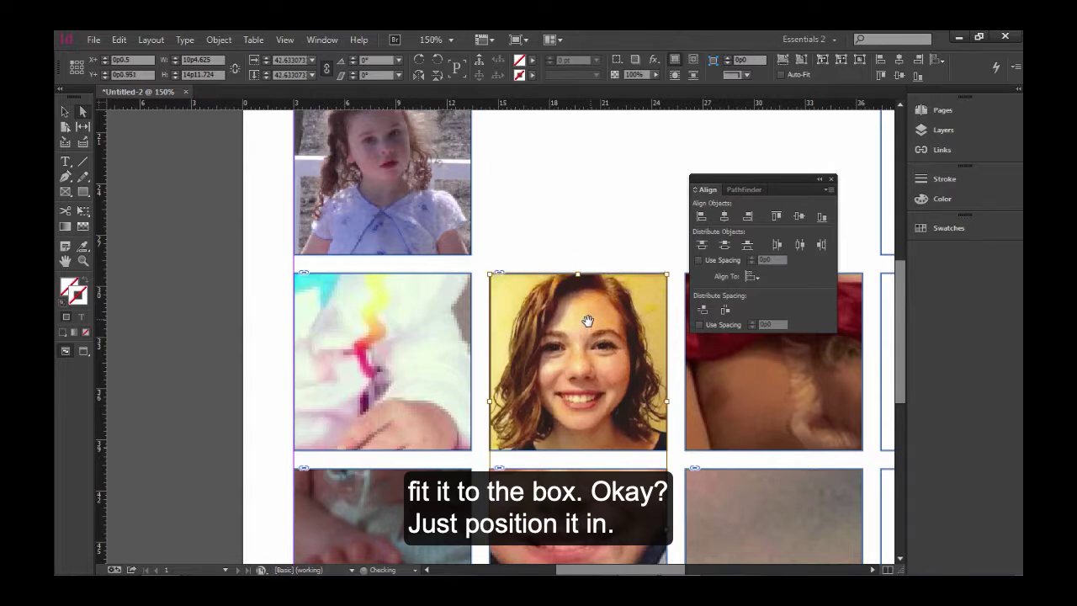
key(Up)
click(194, 390)
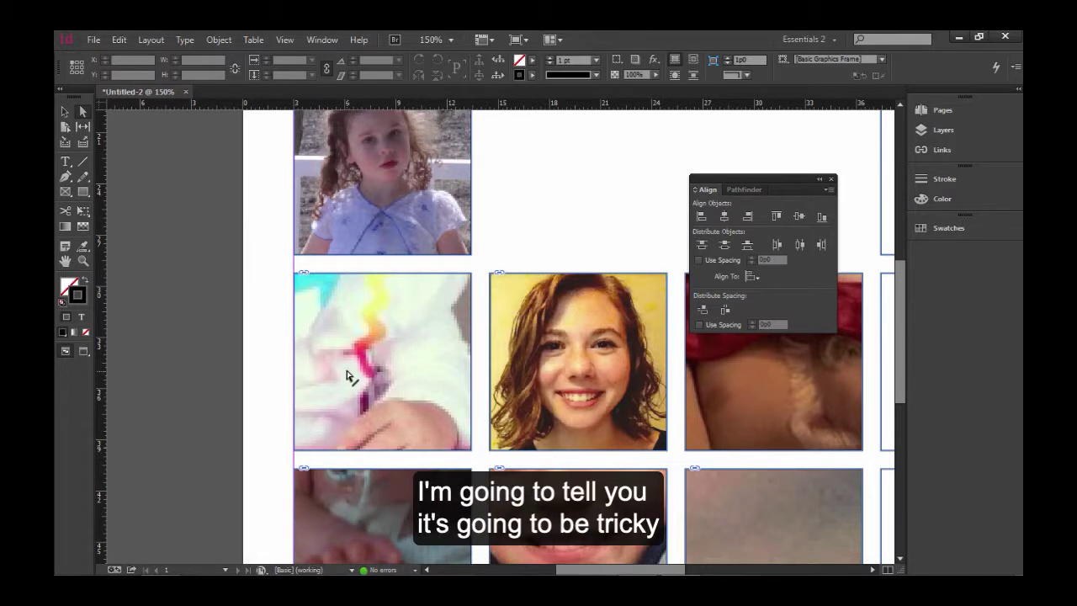
- Place TOMFlogo3.ai from the Assignment 1 - Tim Orth Foundation Poster folder into the wide logo container above the picture grid, and deselect it
ctrl+alt+click(242, 370)
drag(266, 375, 452, 387)
drag(502, 354, 551, 463)
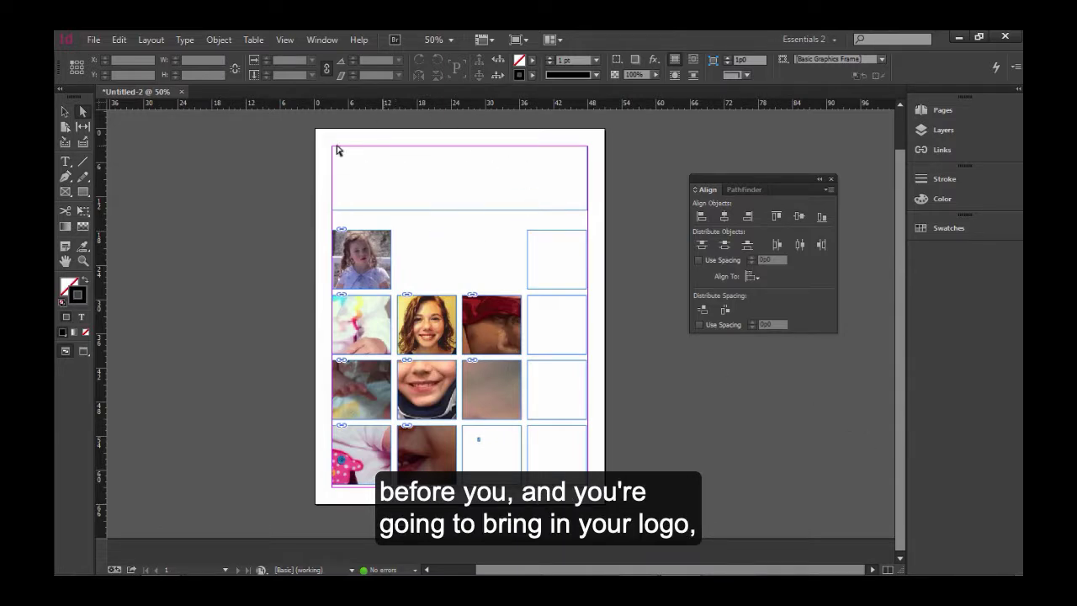
click(92, 39)
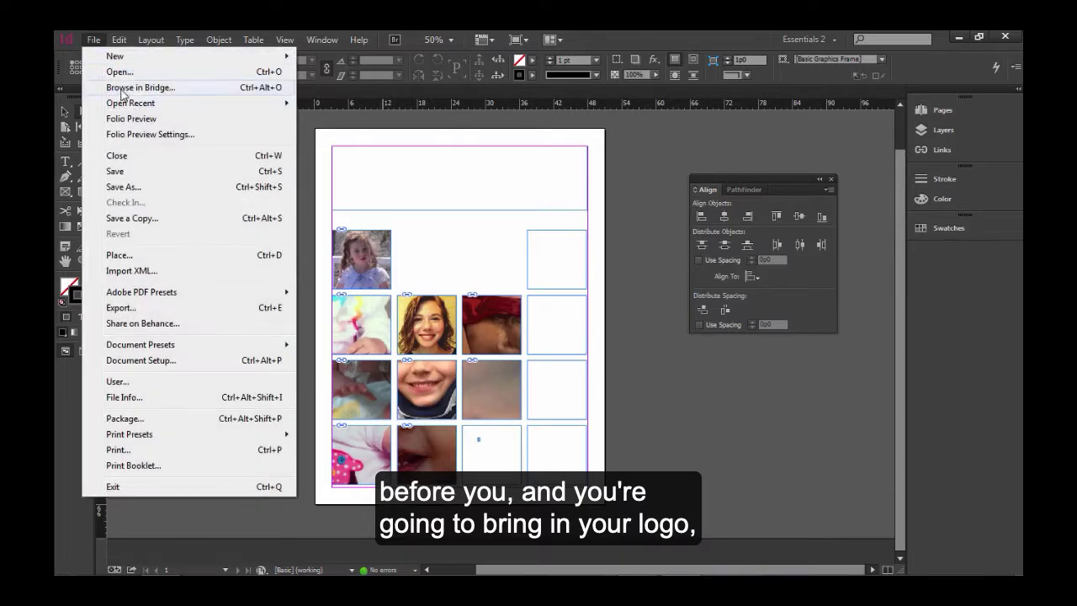
click(138, 255)
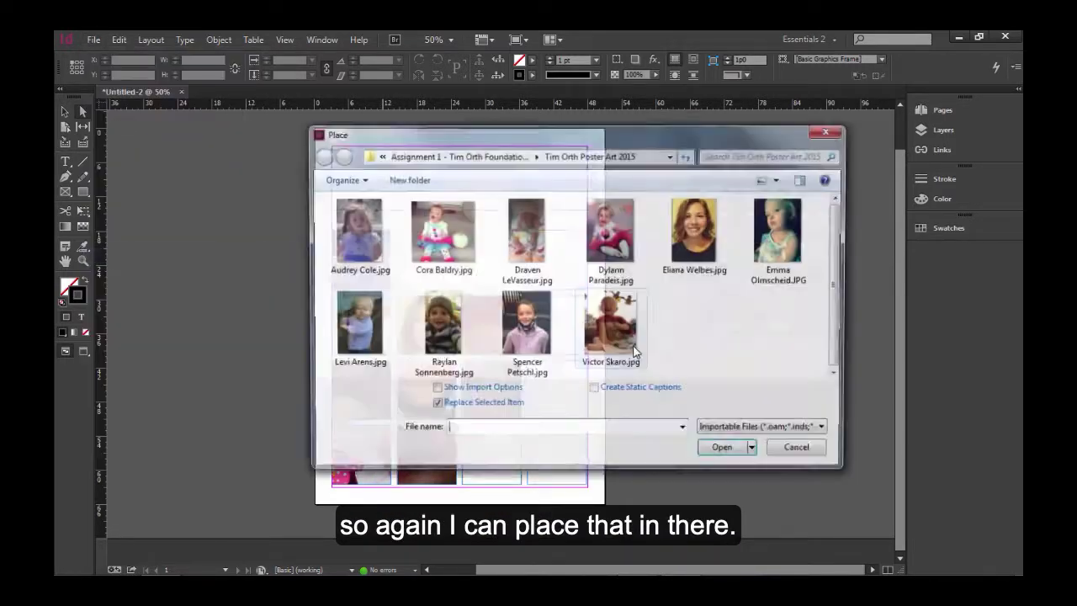
click(488, 156)
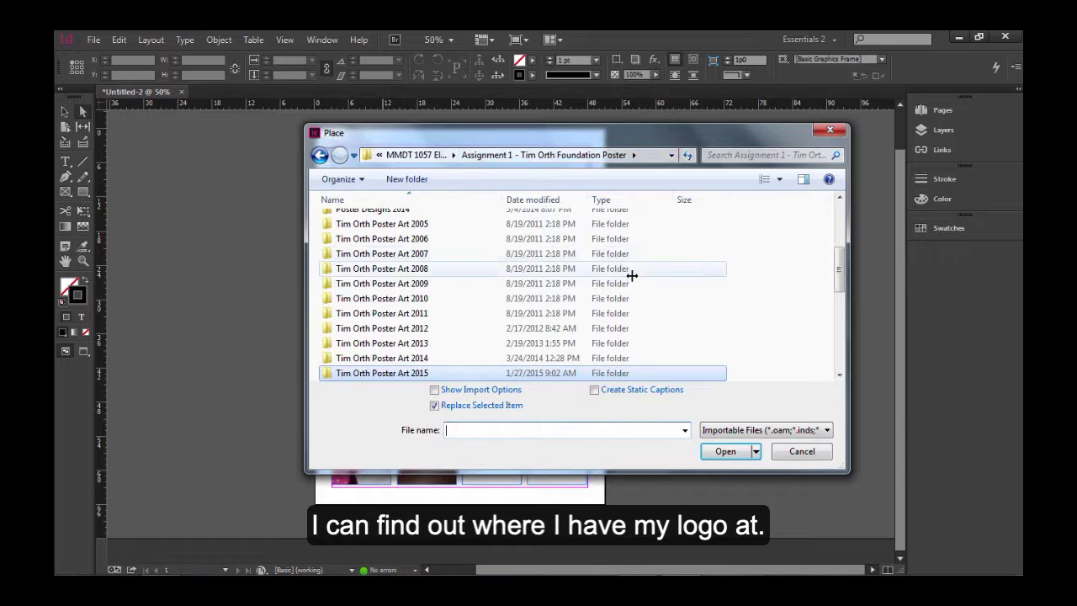
drag(833, 268, 866, 361)
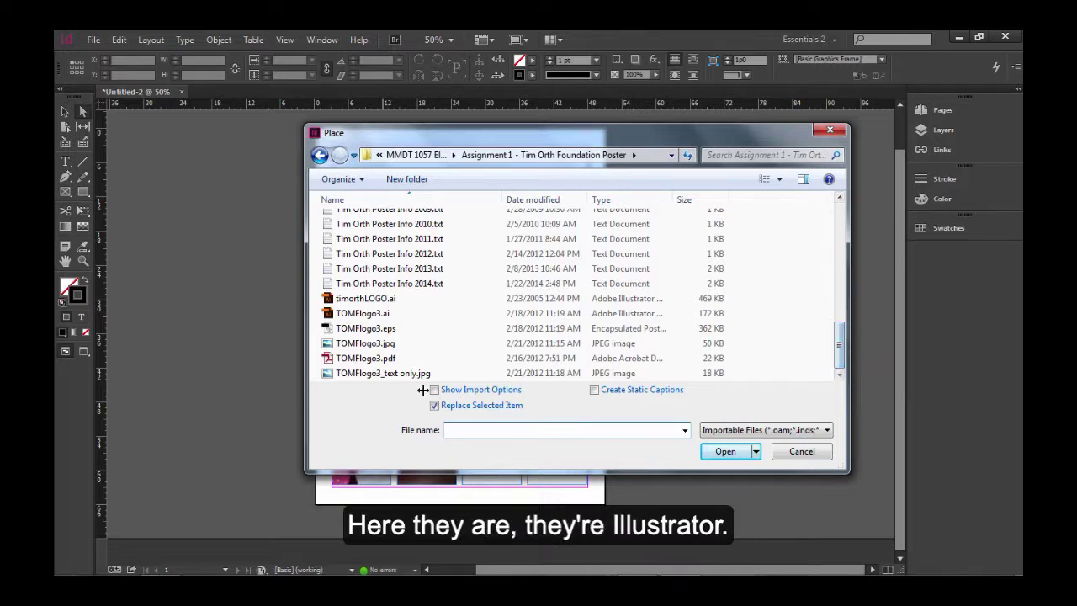
click(374, 313)
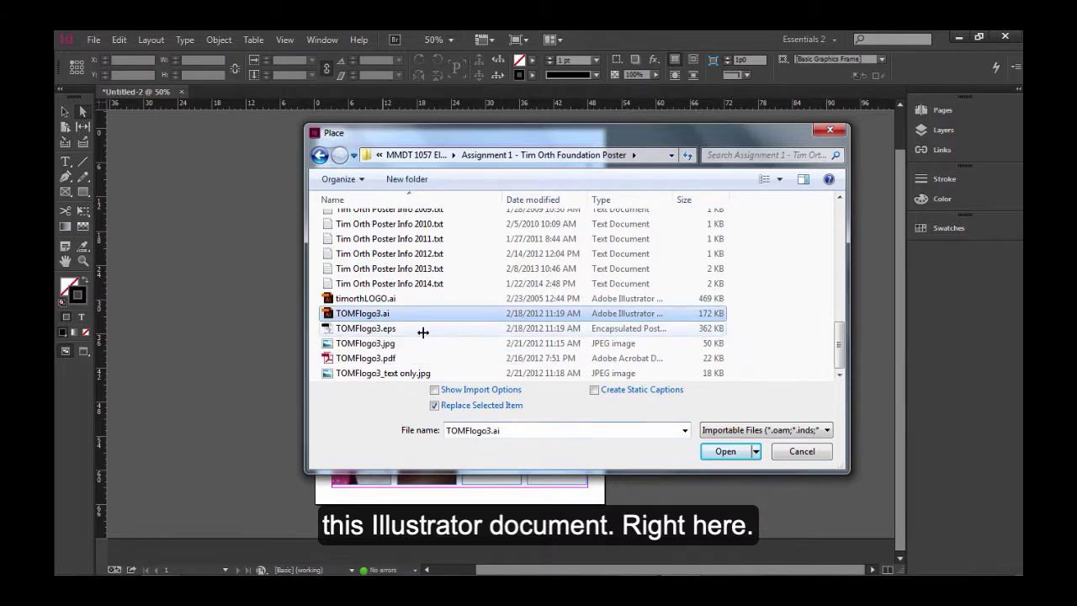
click(717, 449)
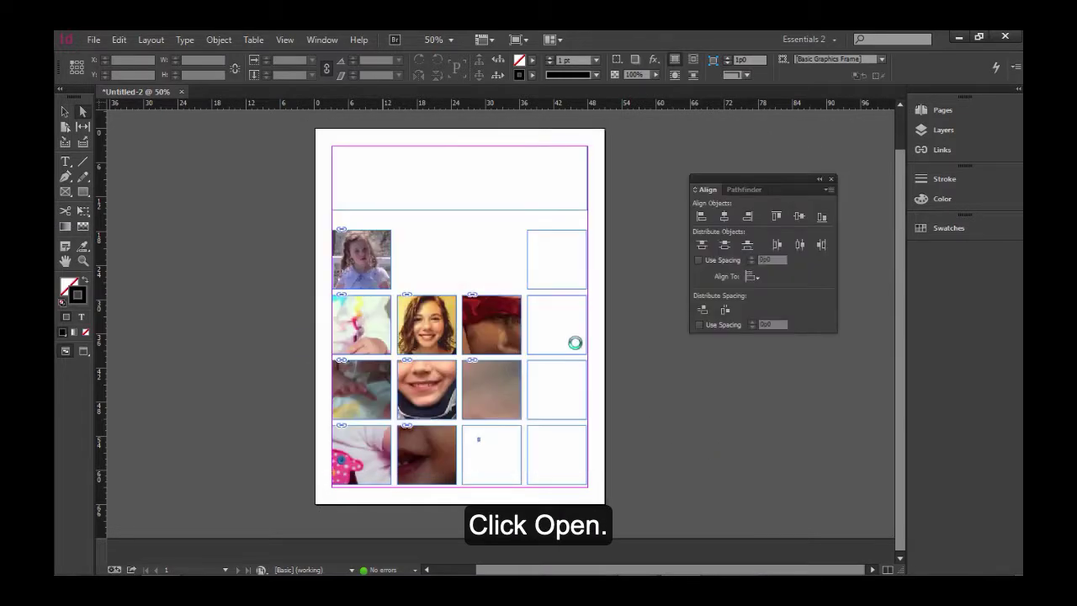
click(429, 175)
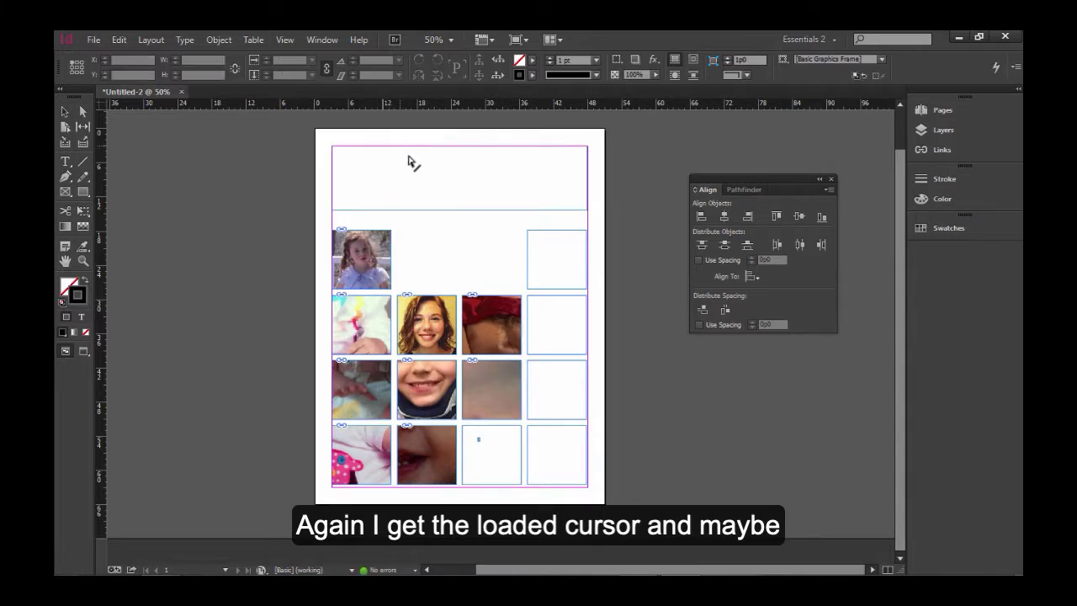
click(413, 163)
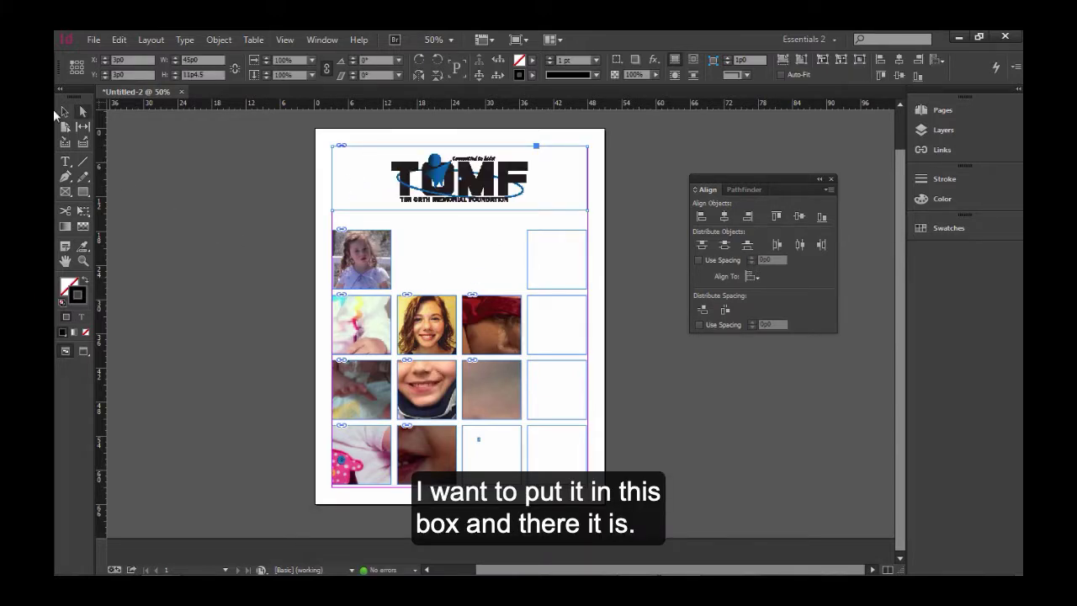
click(65, 111)
click(594, 230)
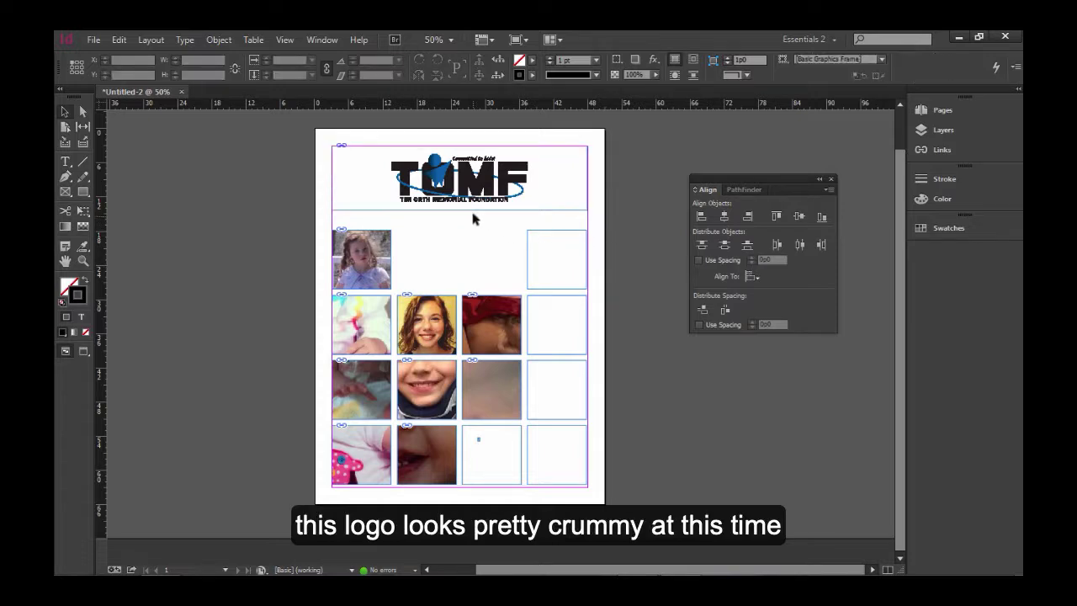
- Preview the placed logo up close in High Quality Display, and return the display performance to Typical Display
click(497, 202)
click(498, 201)
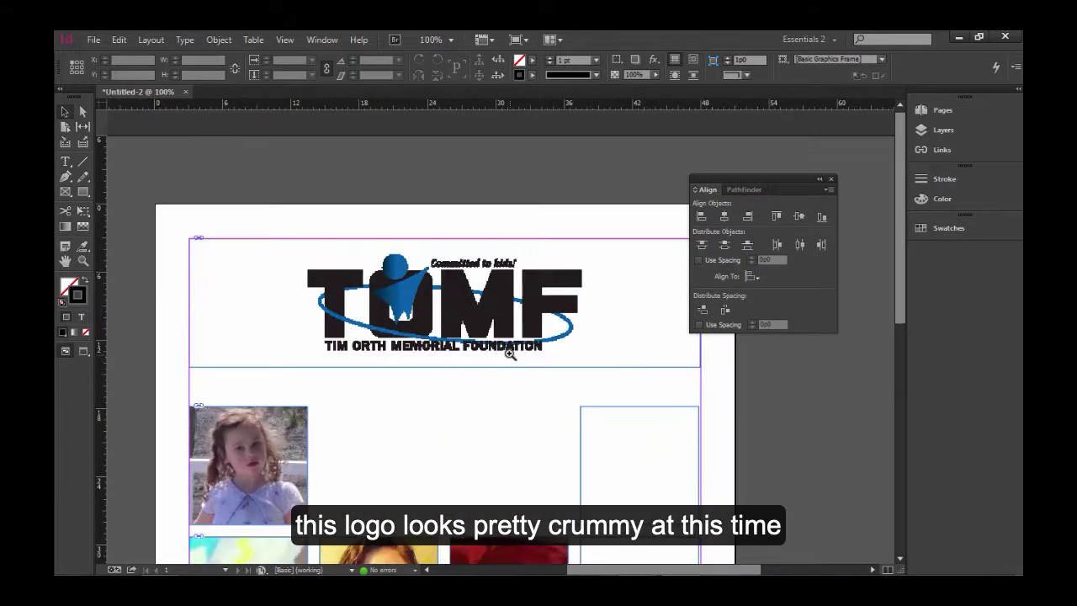
click(509, 352)
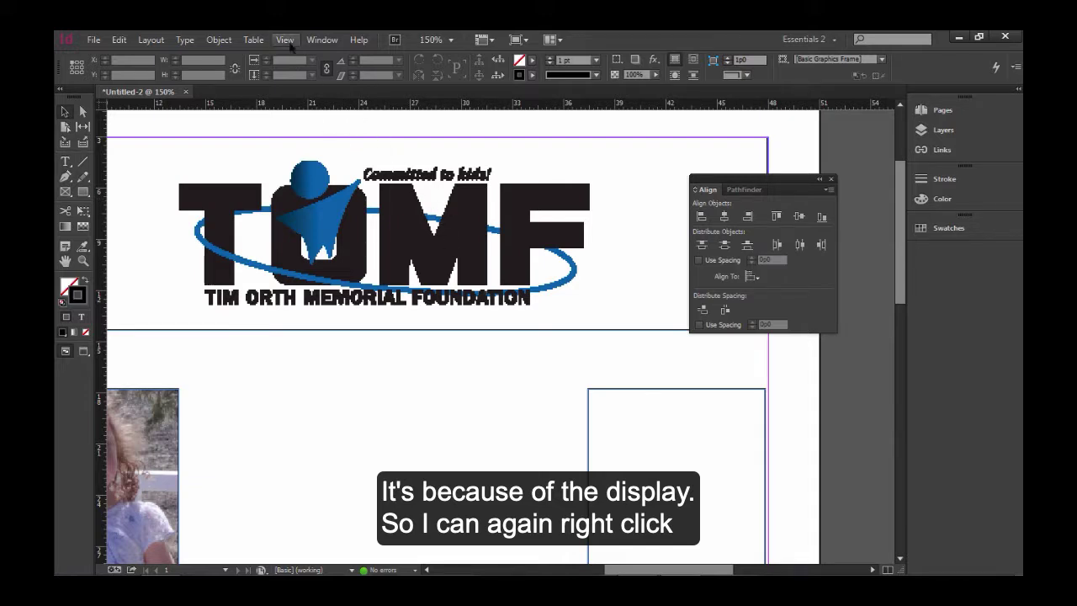
right_click(377, 246)
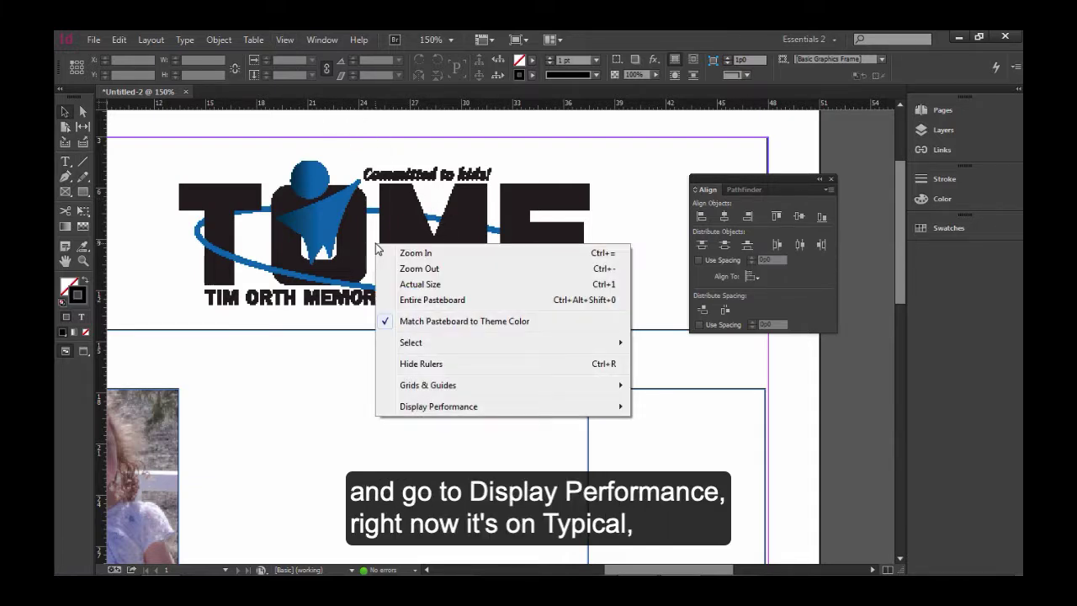
mouse_move(468, 408)
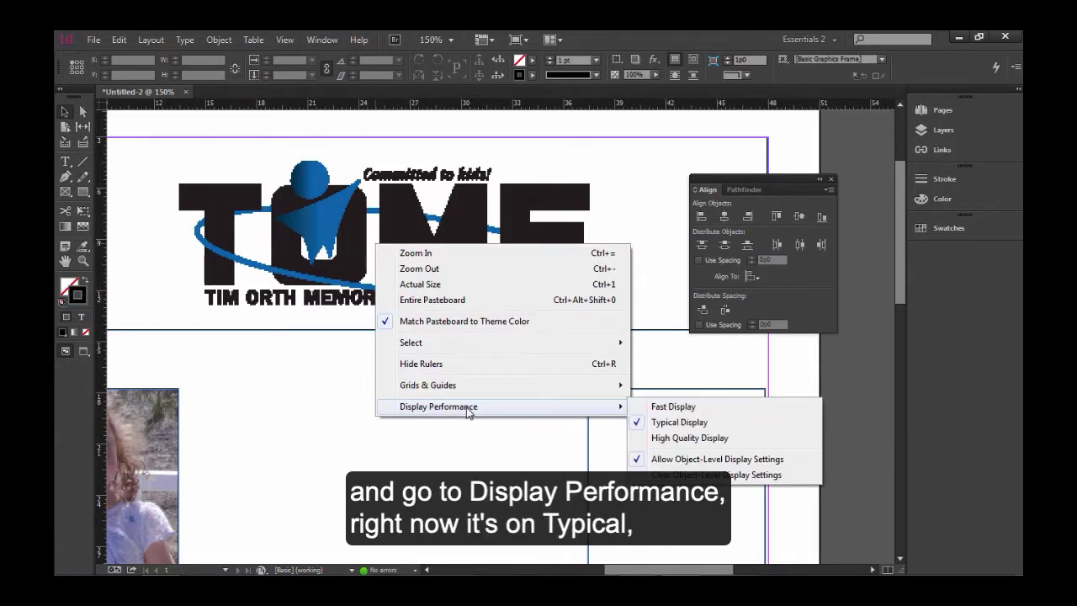
click(643, 438)
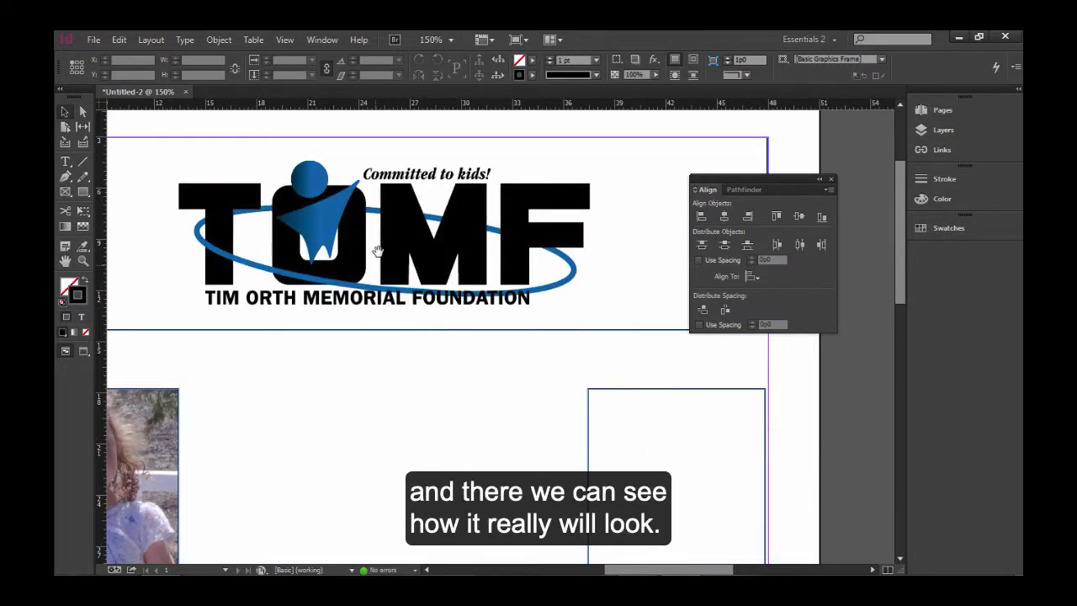
right_click(416, 255)
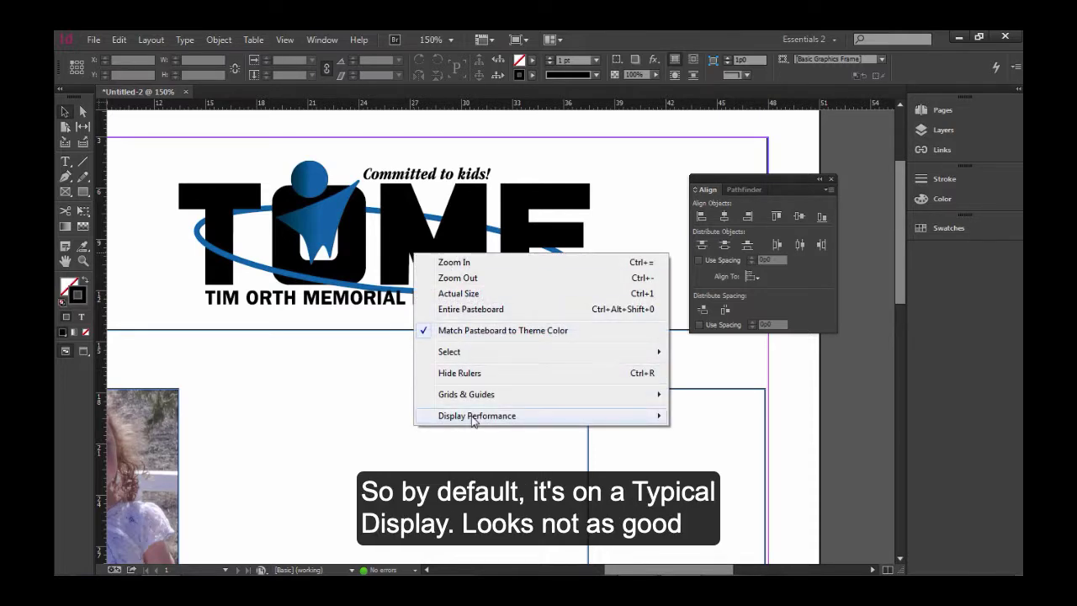
click(686, 431)
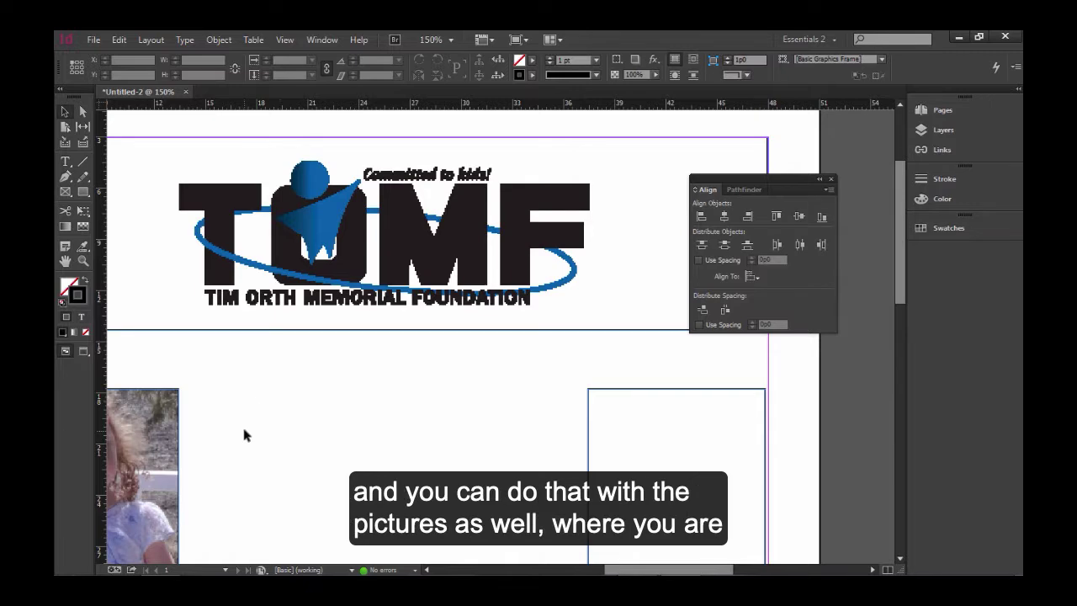
click(131, 488)
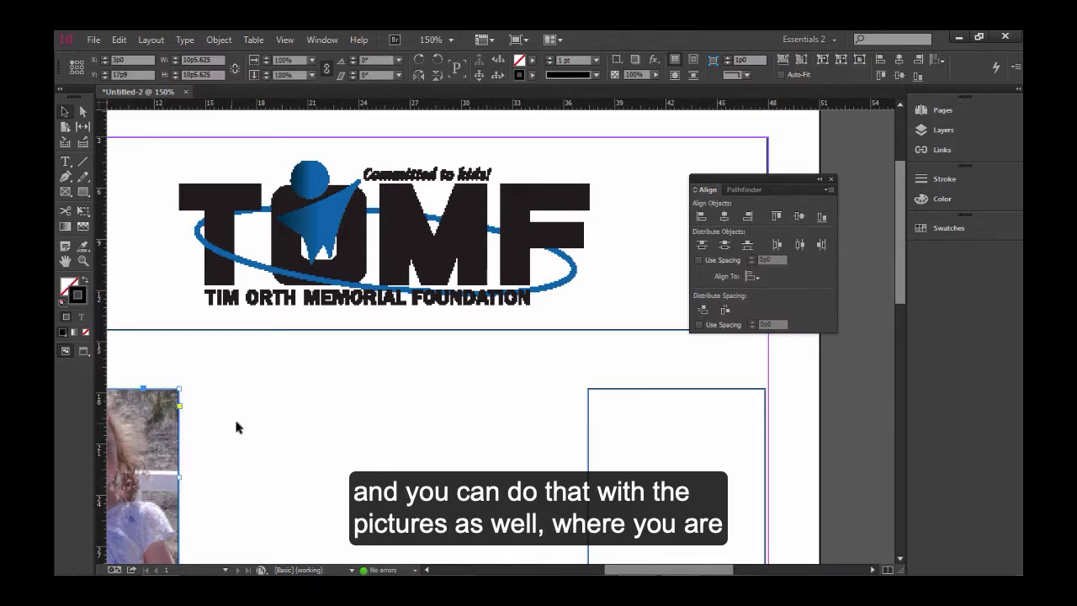
drag(243, 442, 464, 369)
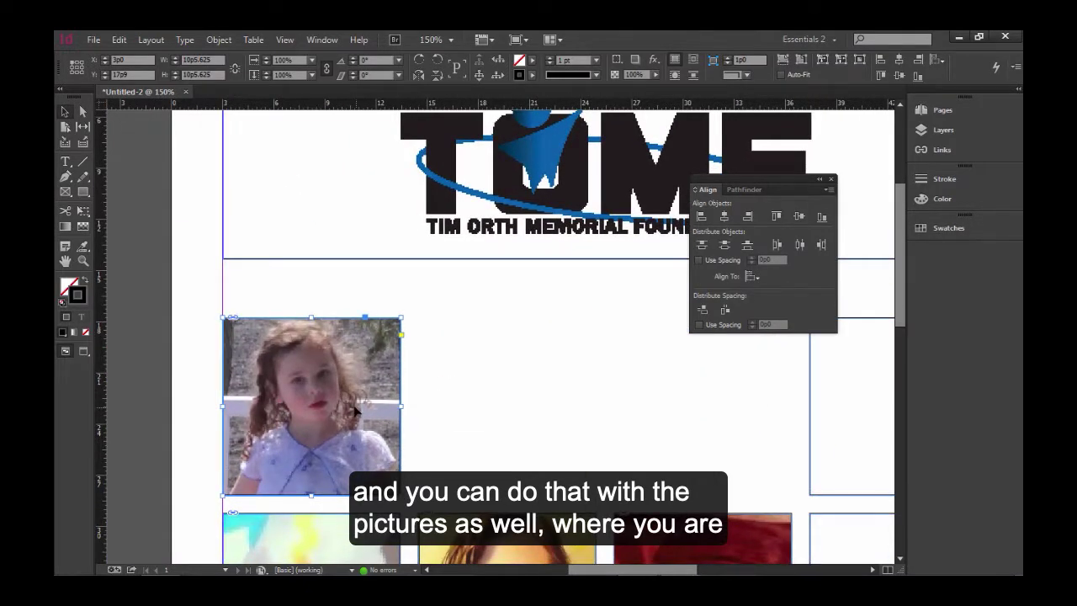
right_click(355, 410)
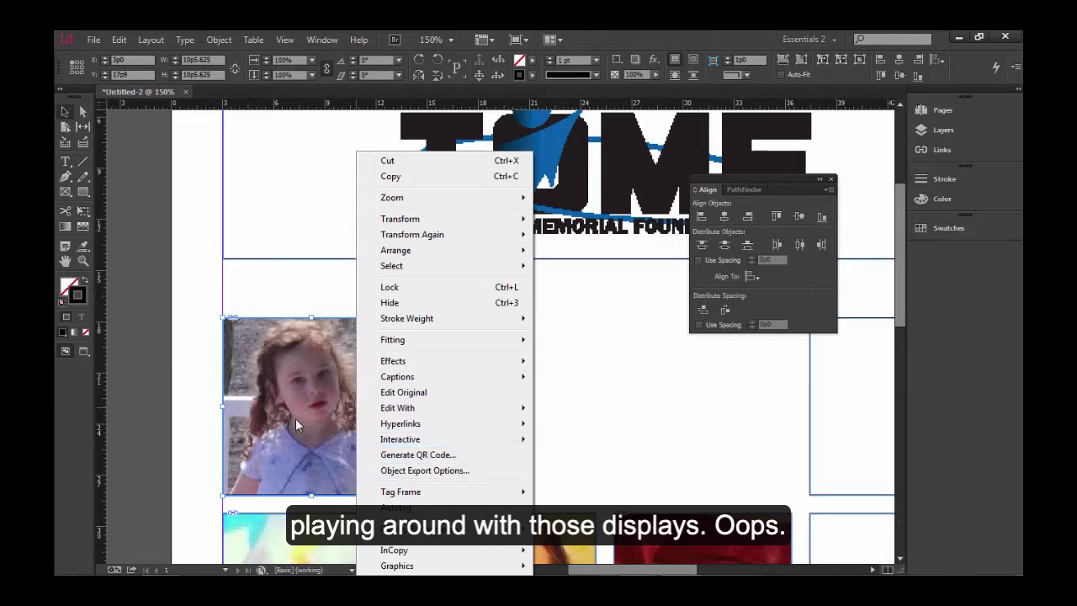
click(164, 404)
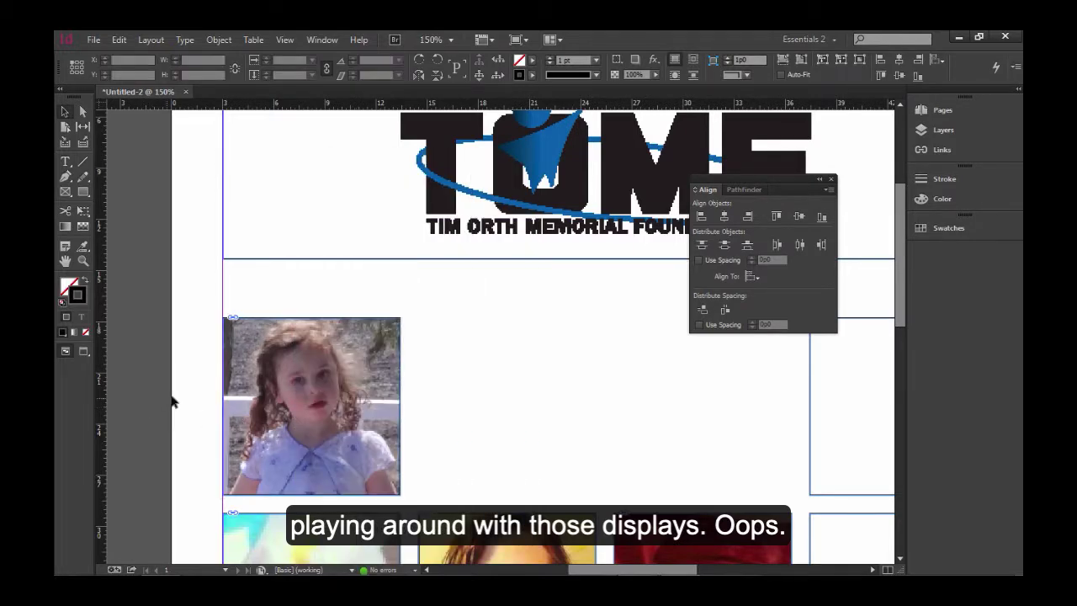
- Set the document's display performance to High Quality Display for the logo and pictures
right_click(265, 381)
mouse_move(347, 542)
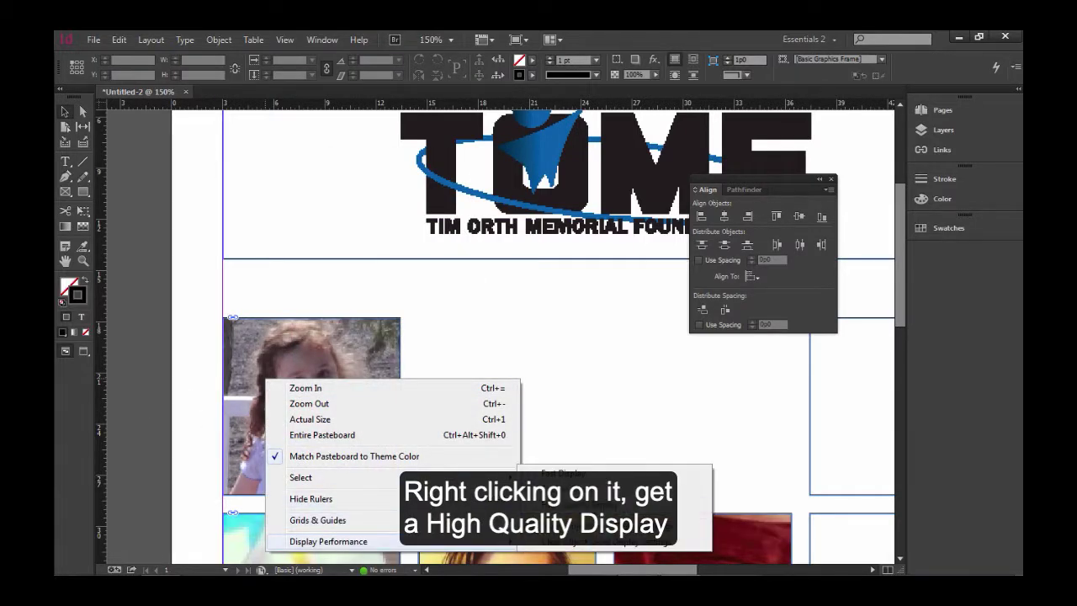
click(589, 505)
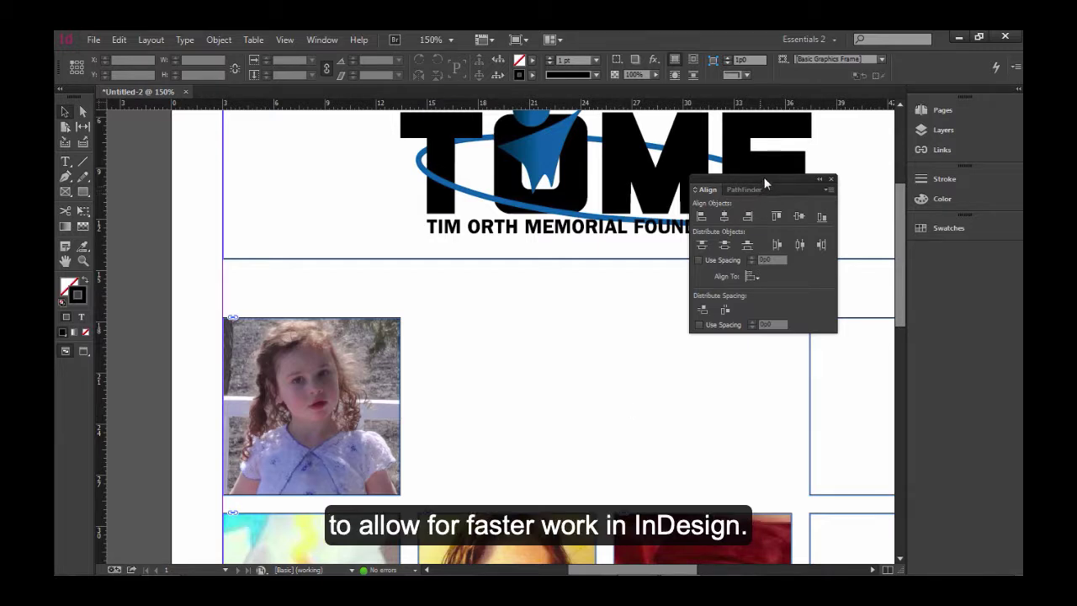
- Move the Align panel away from the logo, and float the Links panel over the upper part of the page
drag(765, 182, 941, 377)
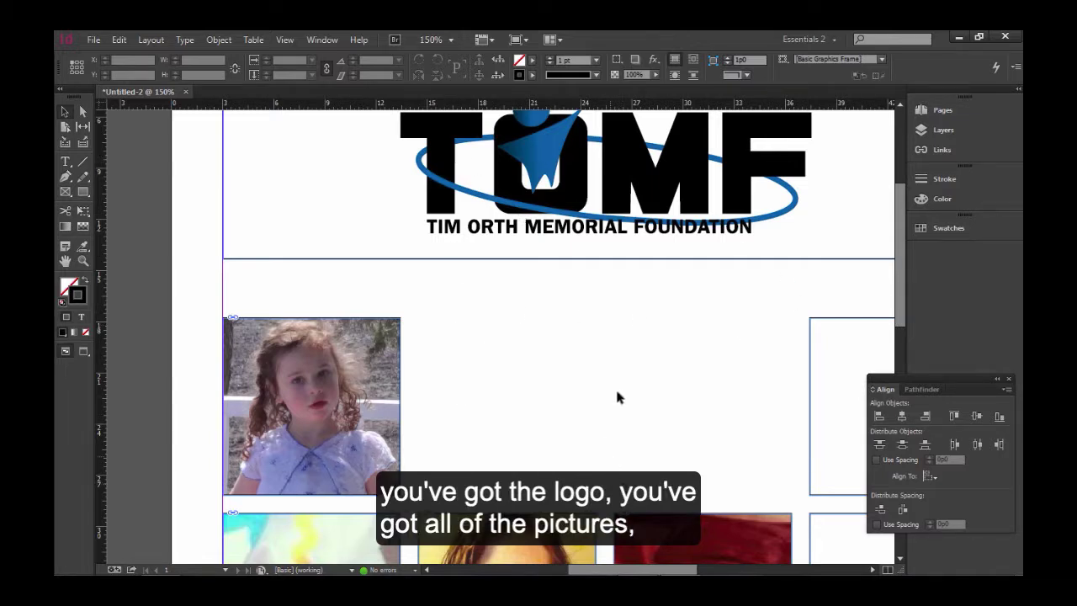
click(943, 150)
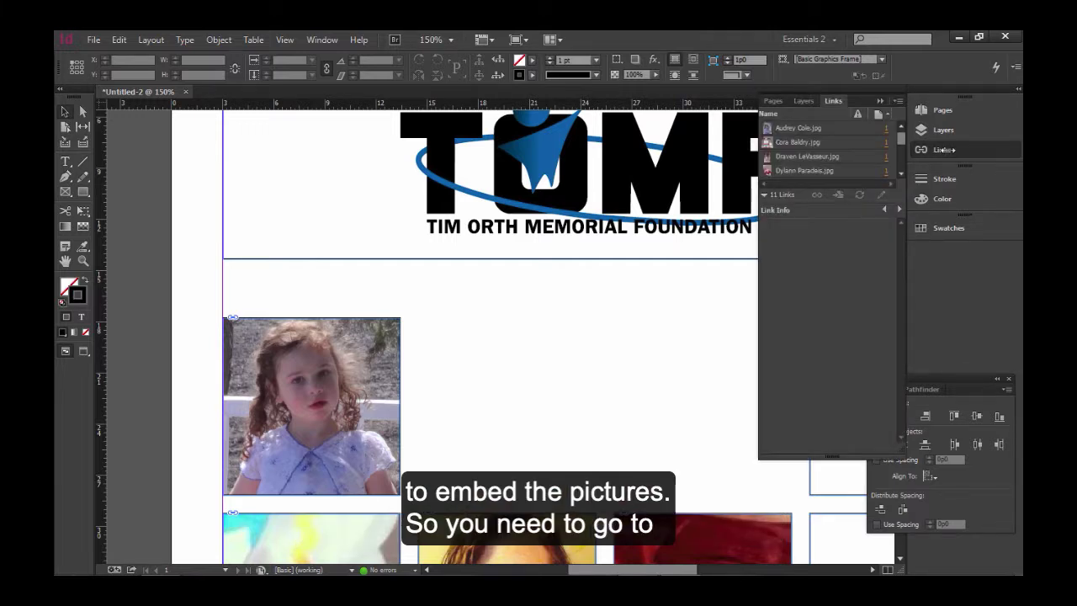
drag(833, 100, 512, 274)
click(879, 101)
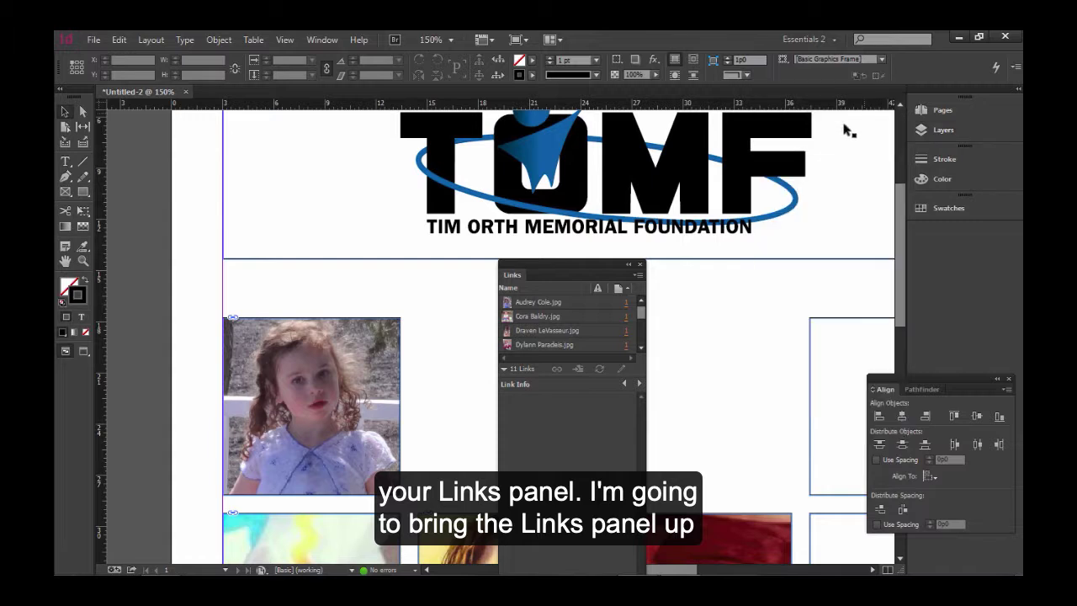
drag(547, 271, 289, 162)
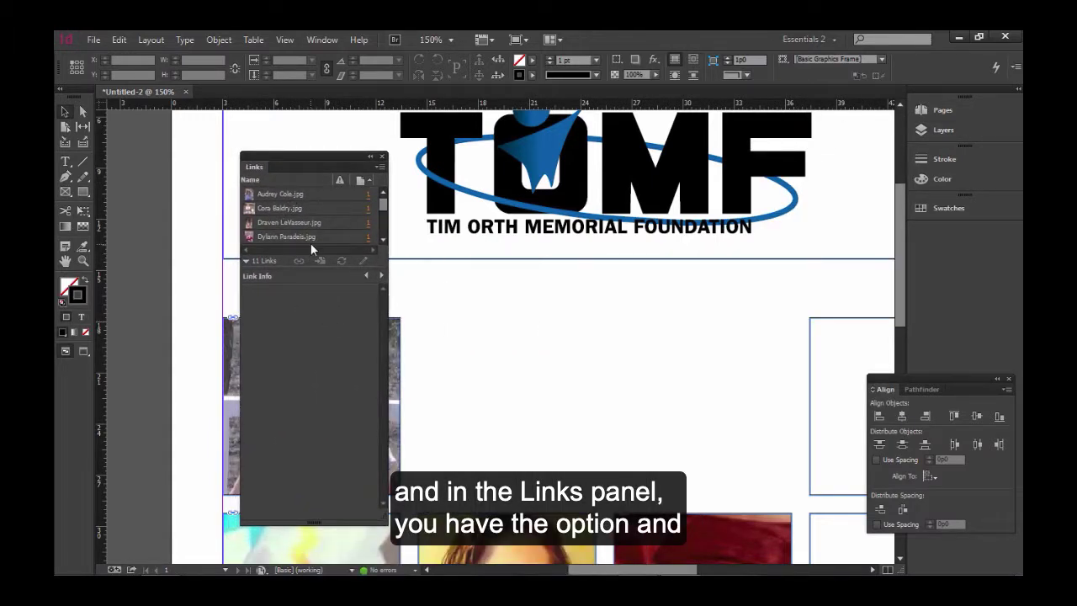
double_click(254, 166)
double_click(253, 165)
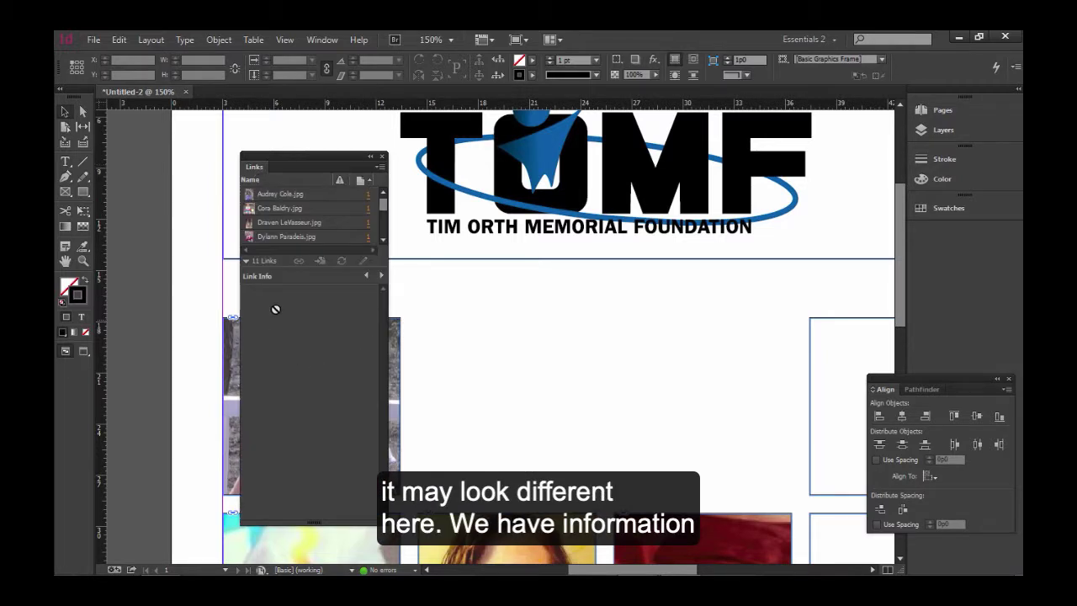
- Examine the link information of the fourth linked picture and look through the list of links
click(274, 238)
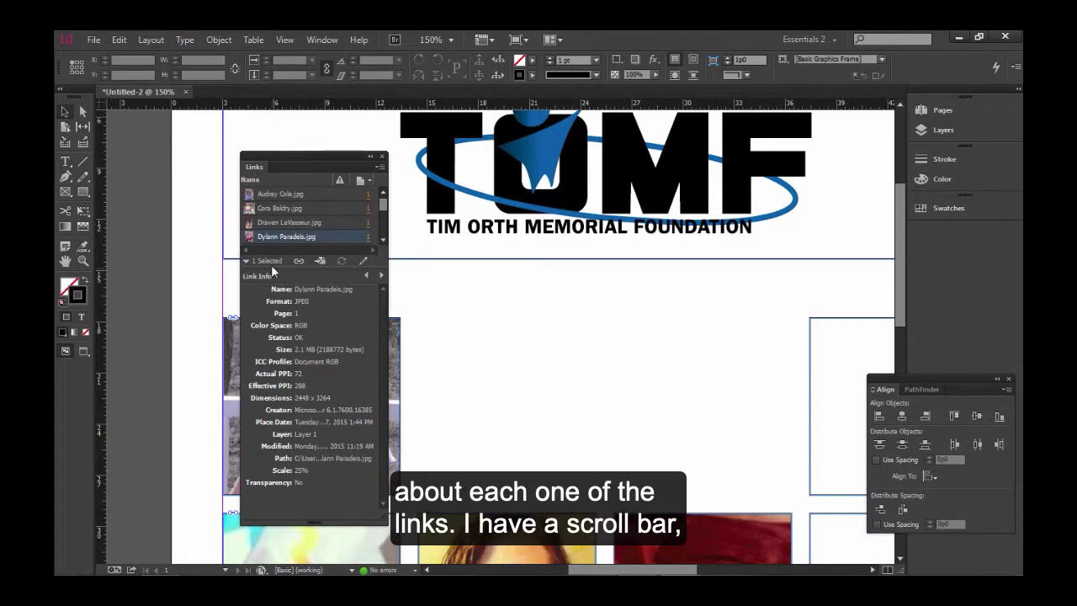
mouse_move(383, 206)
mouse_down()
mouse_move(385, 234)
mouse_move(386, 202)
mouse_up()
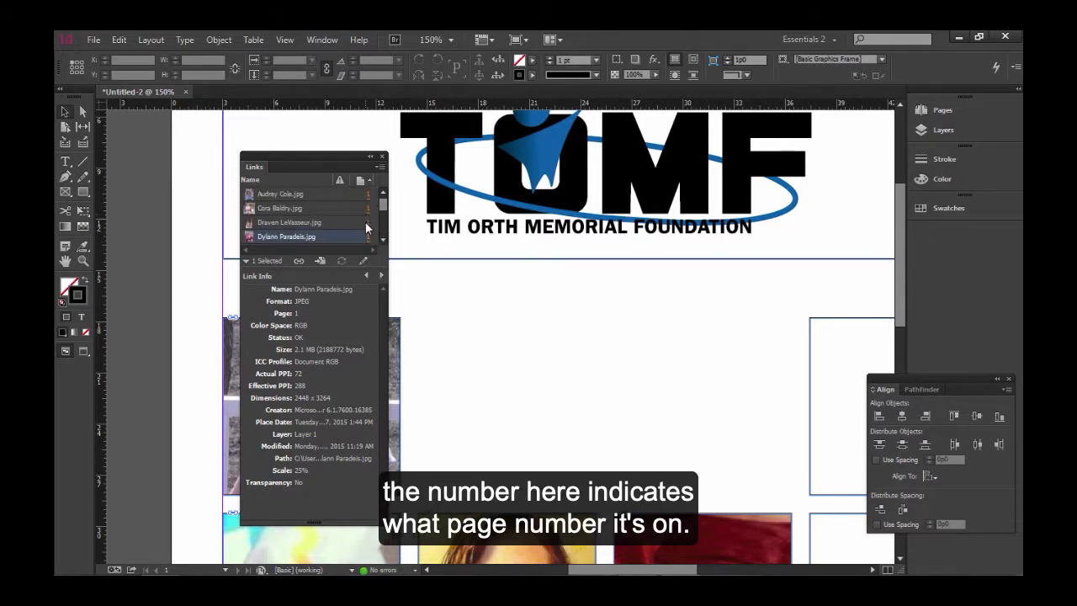
- Embed the first two linked pictures in the Links list, and select the third linked picture
click(293, 194)
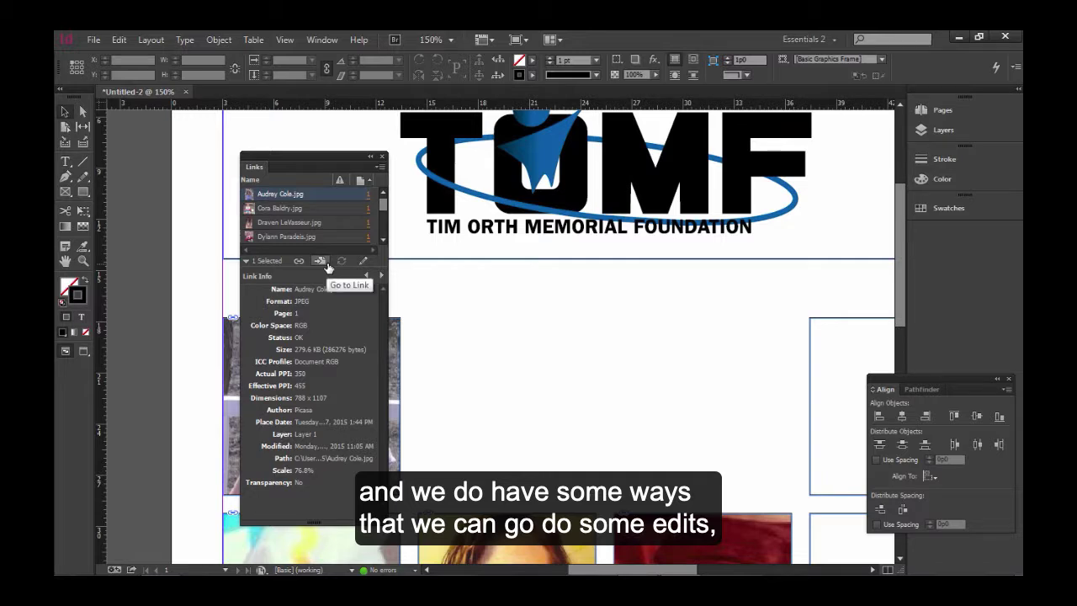
right_click(353, 198)
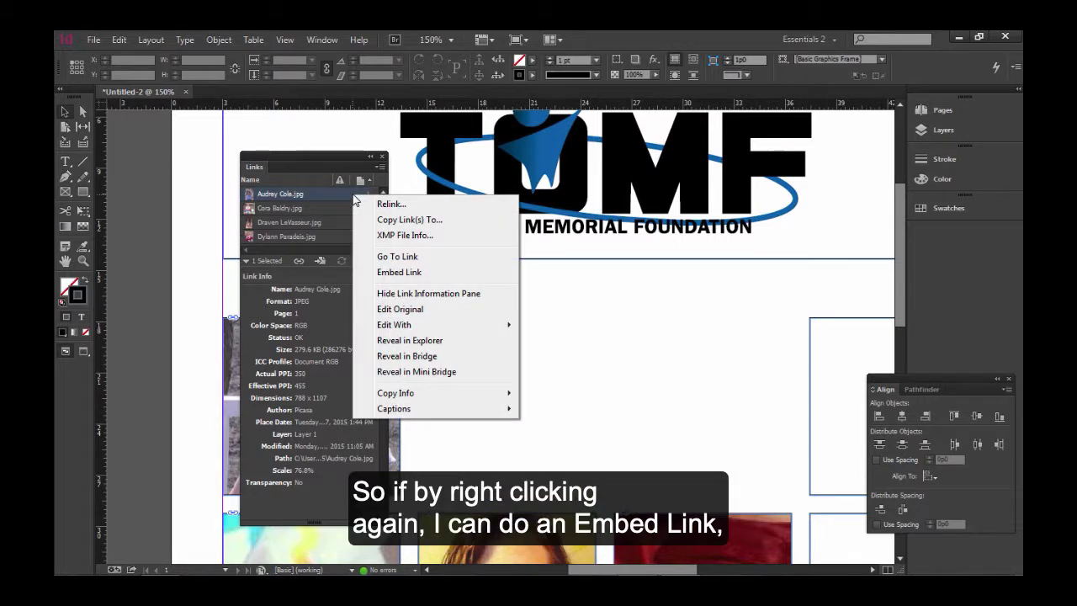
click(392, 274)
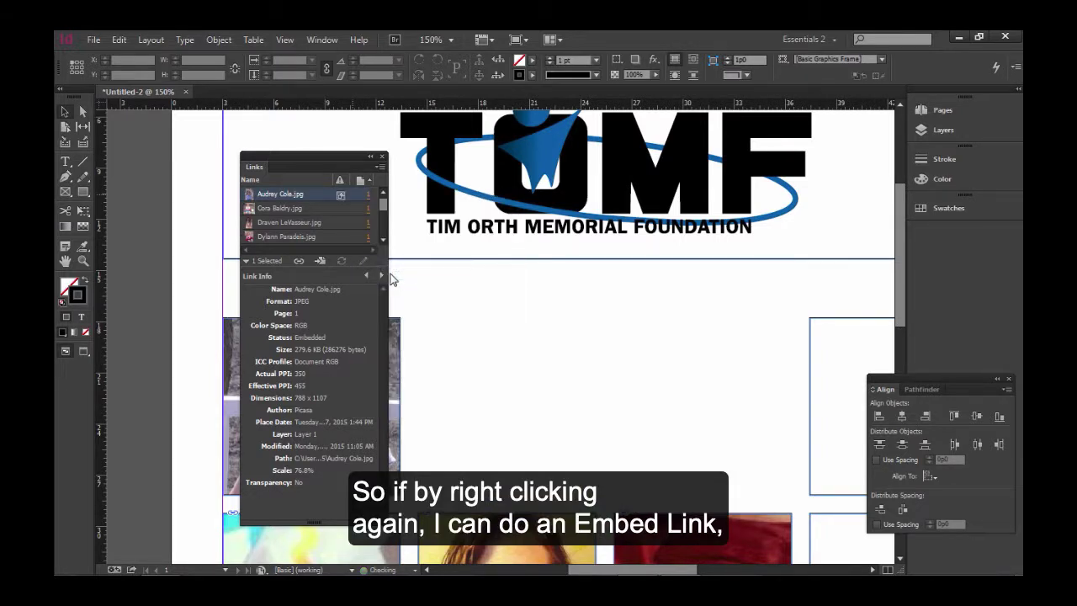
click(340, 206)
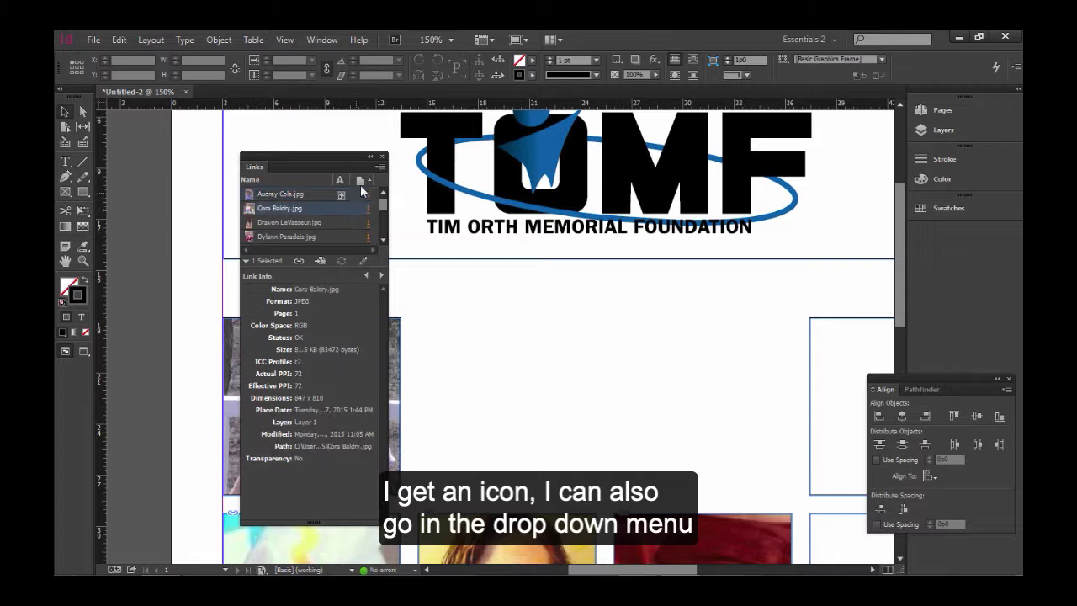
click(380, 166)
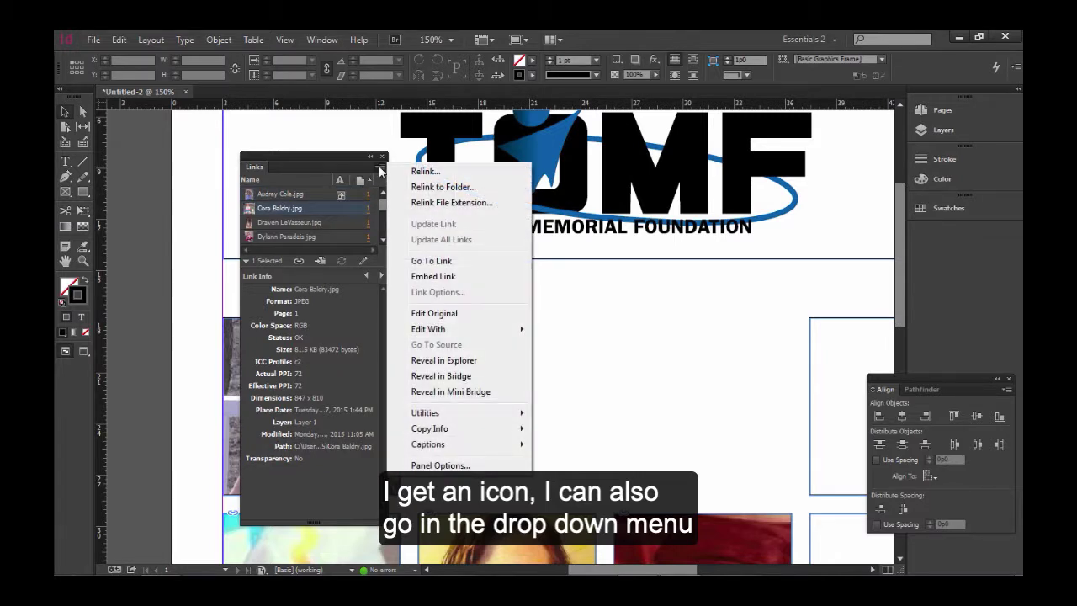
click(433, 277)
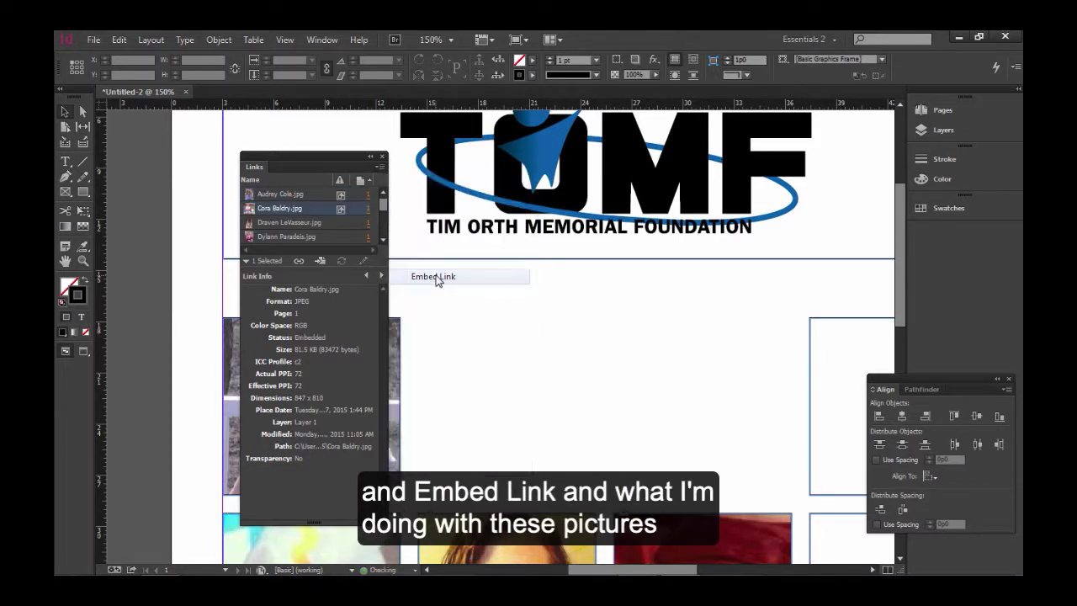
click(340, 224)
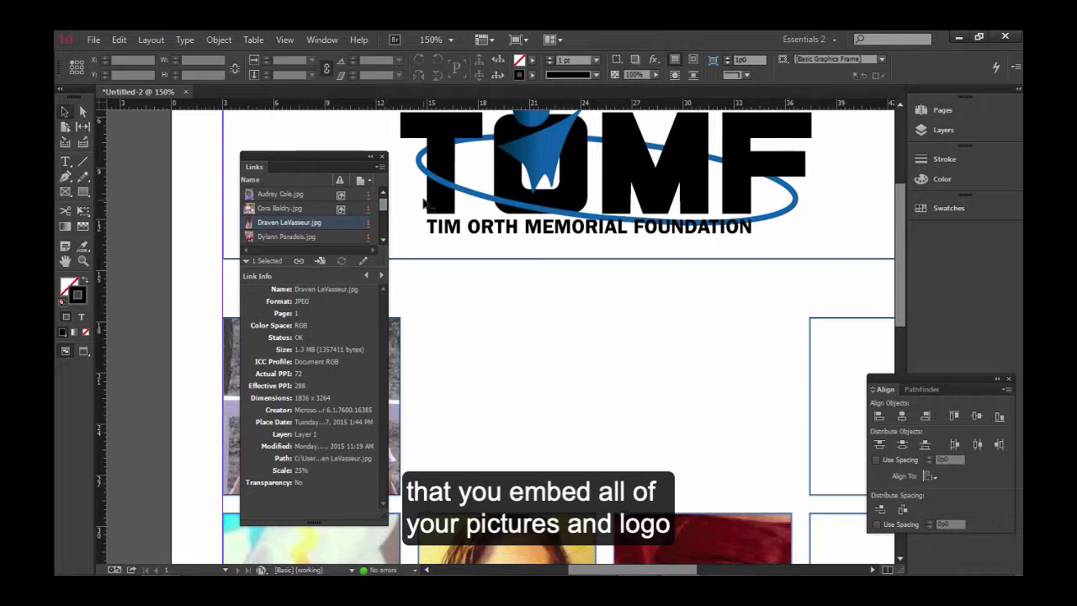
mouse_move(384, 208)
mouse_down()
mouse_move(384, 242)
mouse_move(387, 194)
mouse_up()
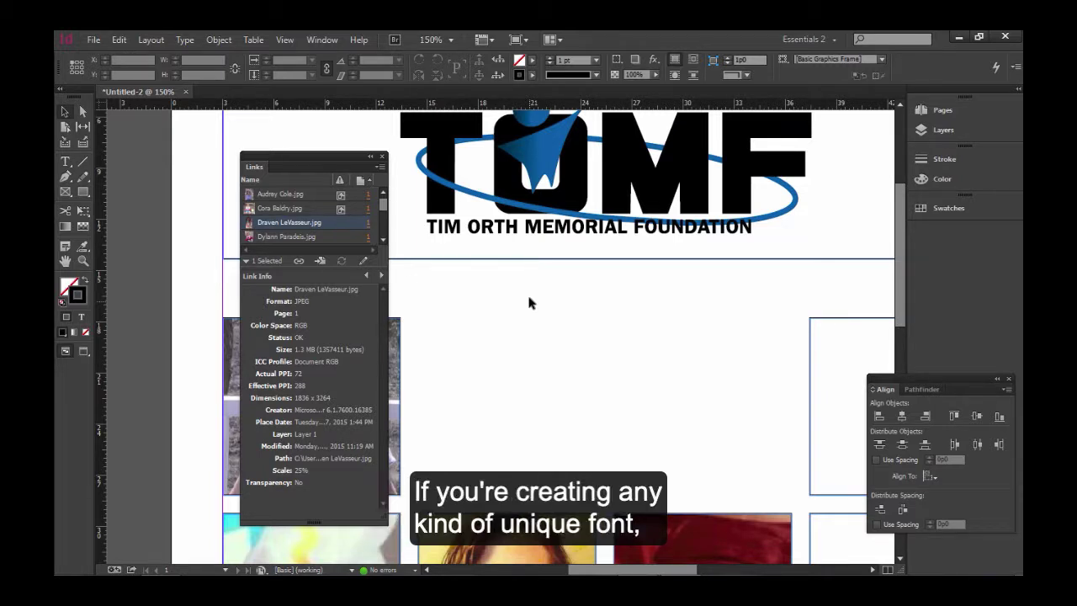
- Create a text frame about 14p11 wide and 7p5 high in the space below the logo, containing the text "Arial"
click(184, 39)
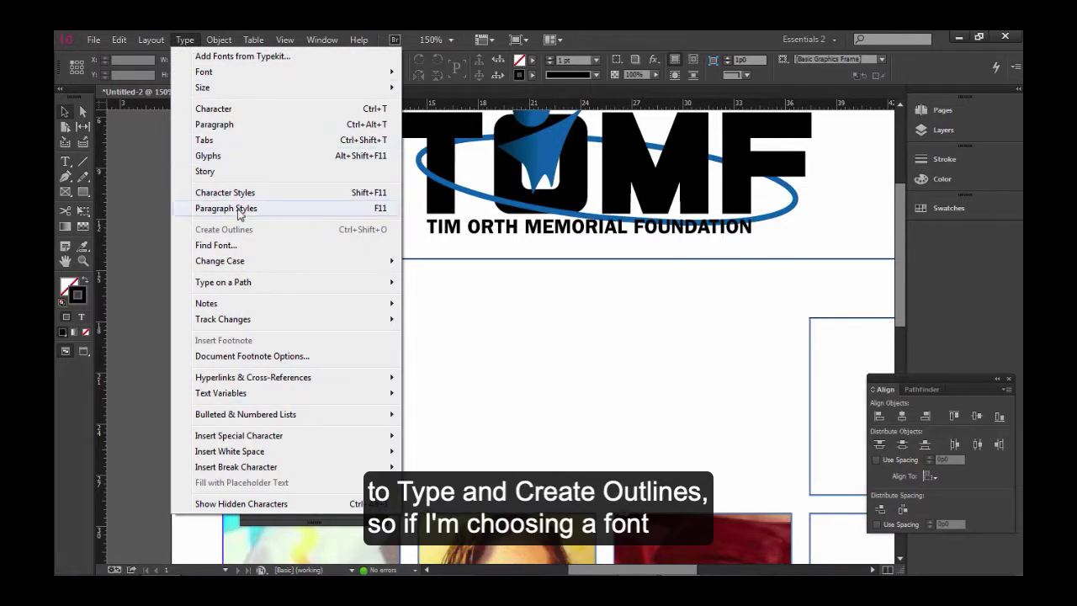
click(69, 163)
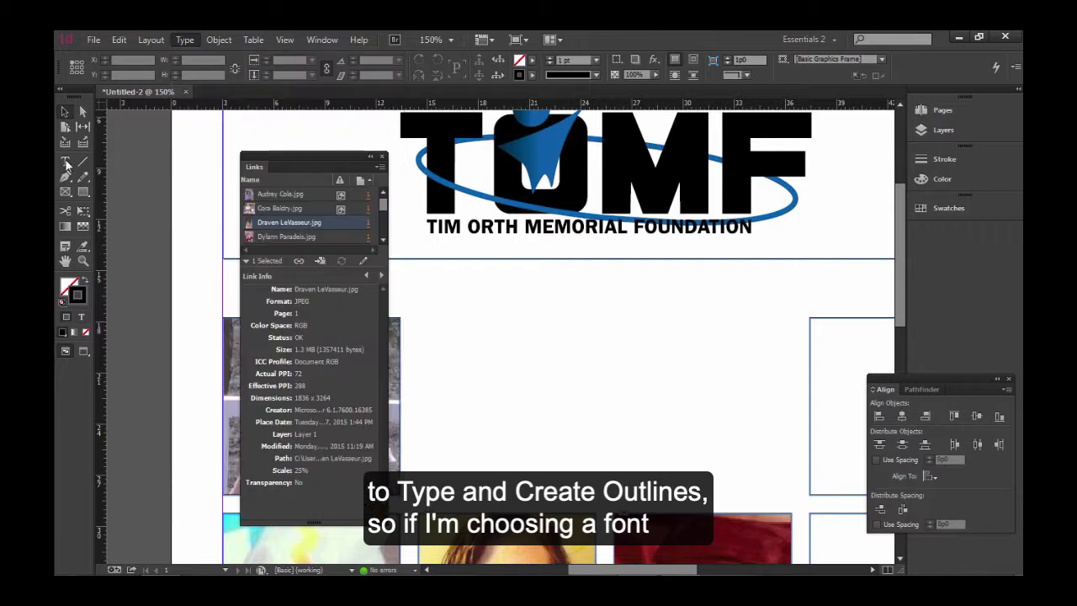
click(66, 162)
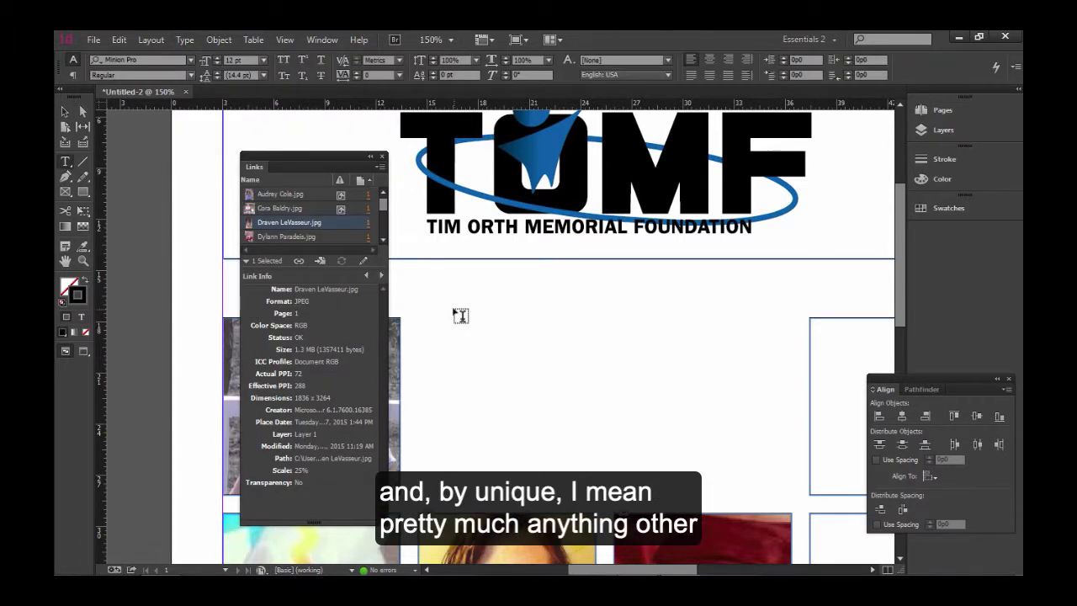
drag(450, 282, 703, 406)
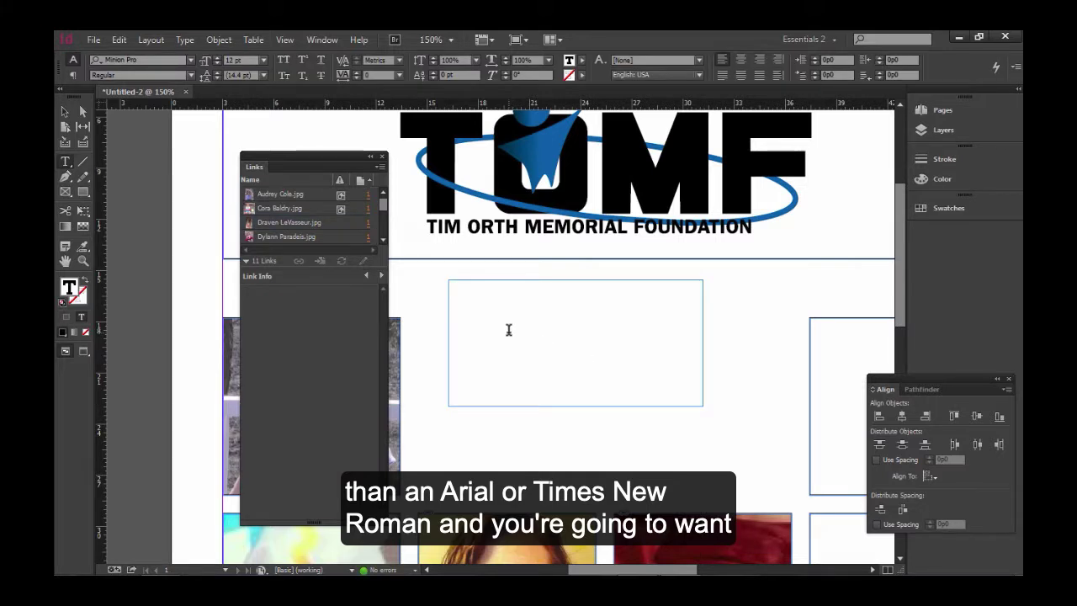
text(Arial)
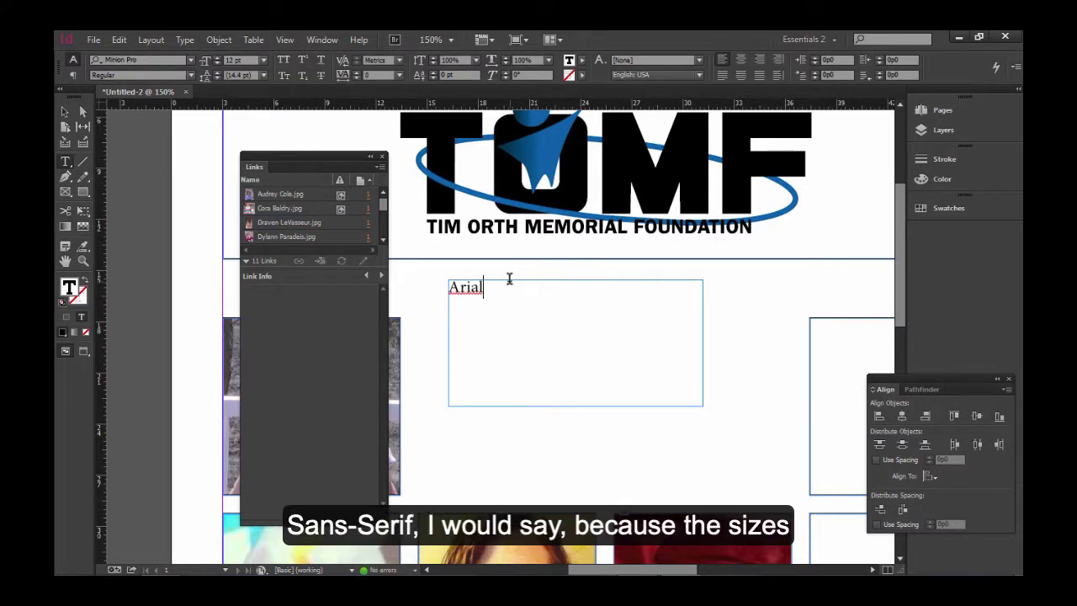
- Format the word Arial in Jungle Fever NF at 48 pt with centered paragraph alignment
drag(492, 287, 443, 287)
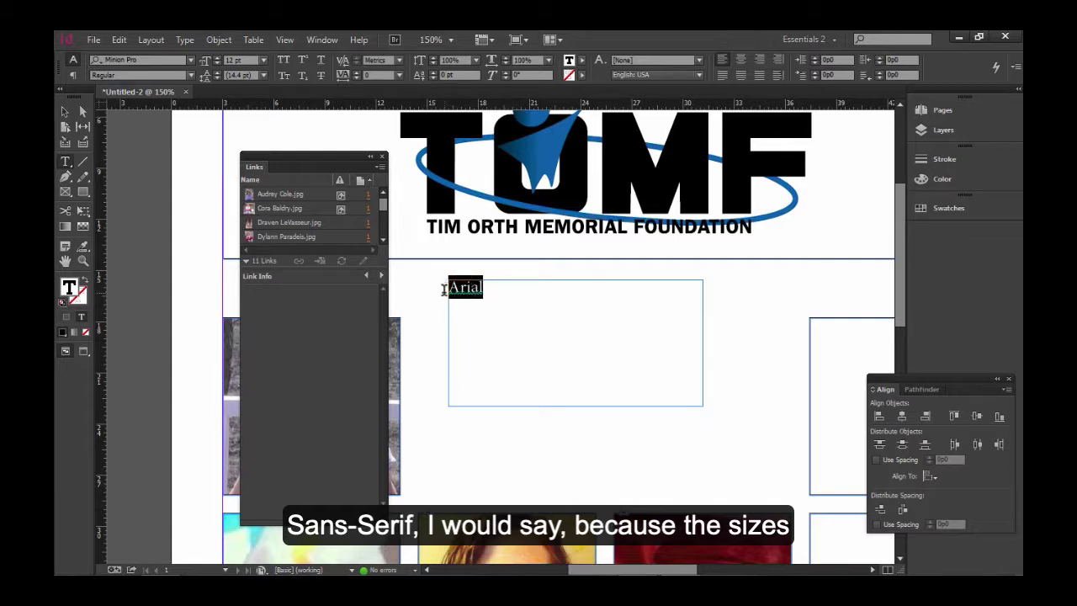
click(191, 61)
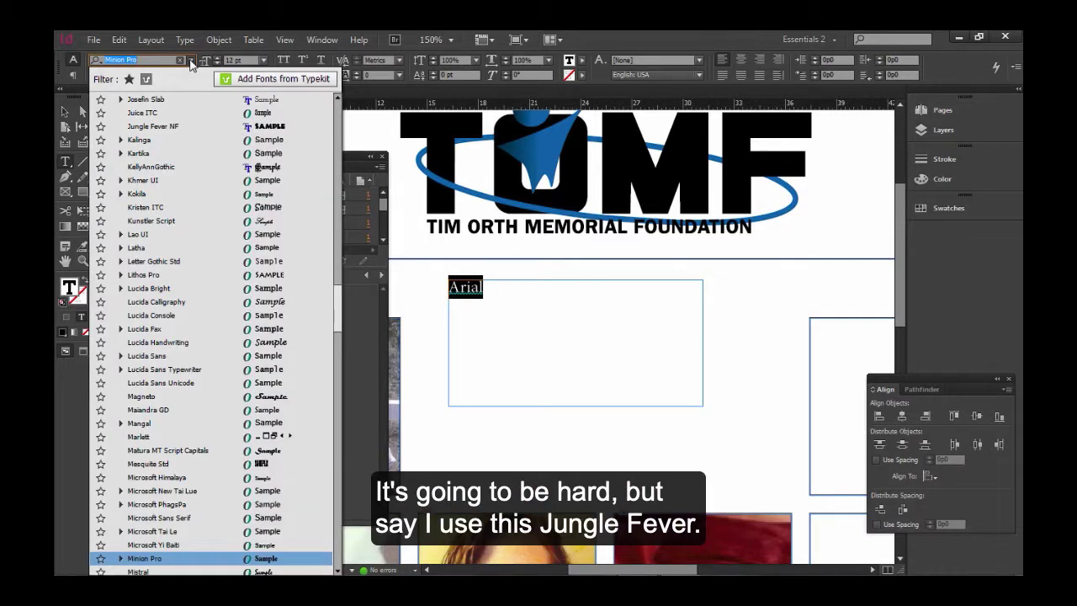
click(241, 128)
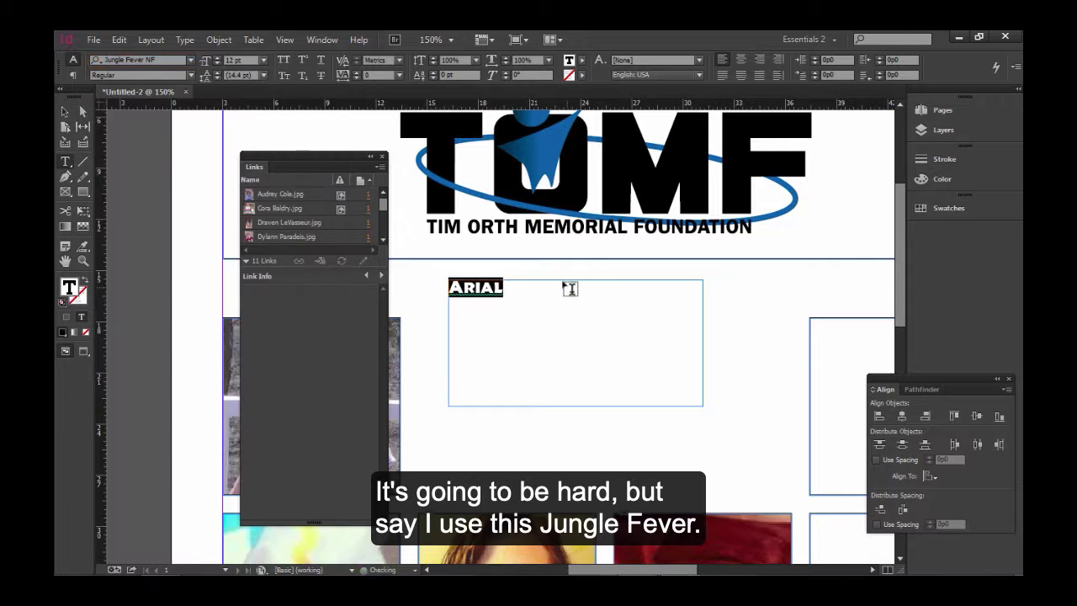
click(264, 61)
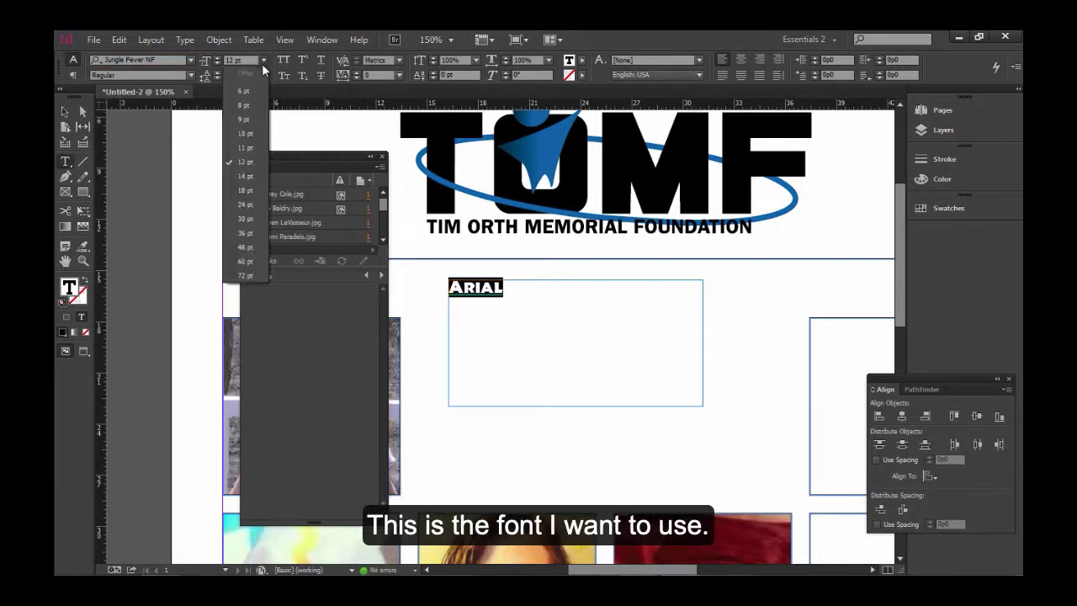
click(245, 246)
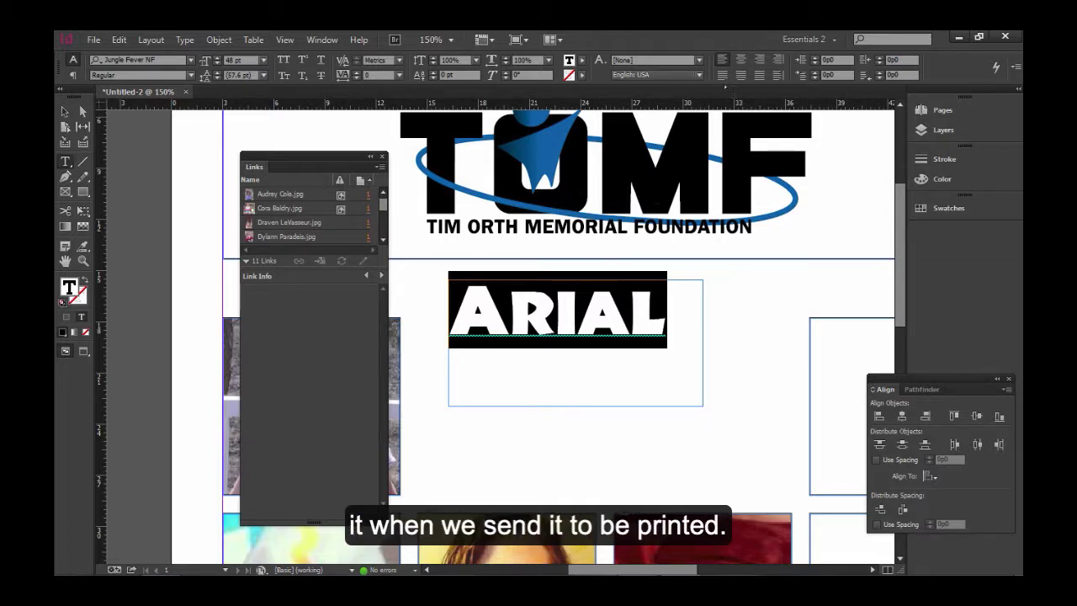
click(741, 59)
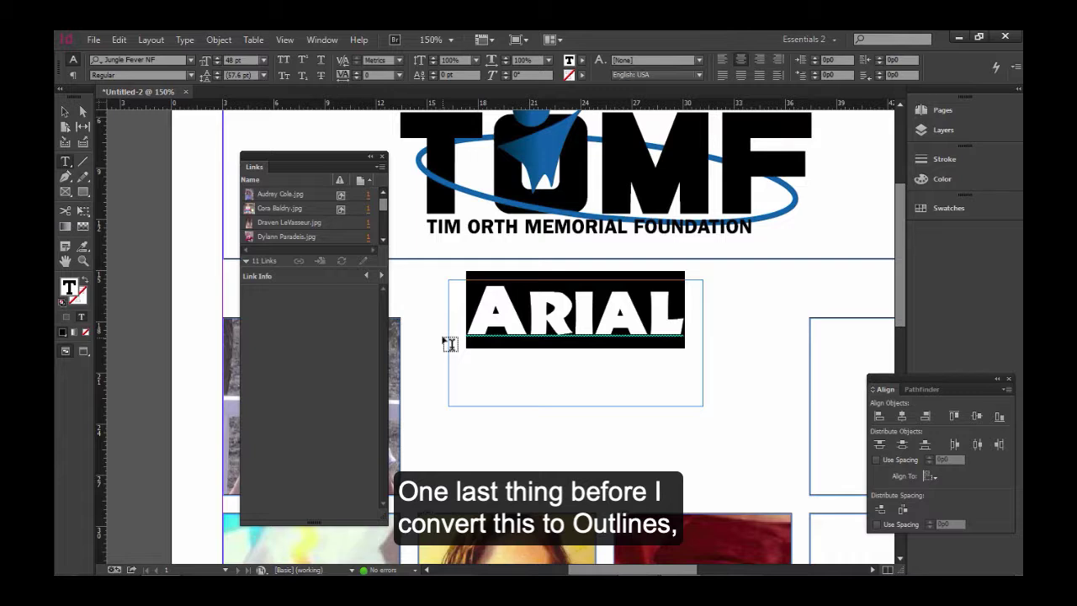
- Compare Center, Bottom and Top vertical justification for the Arial text frame with preview on, and apply Center
click(65, 111)
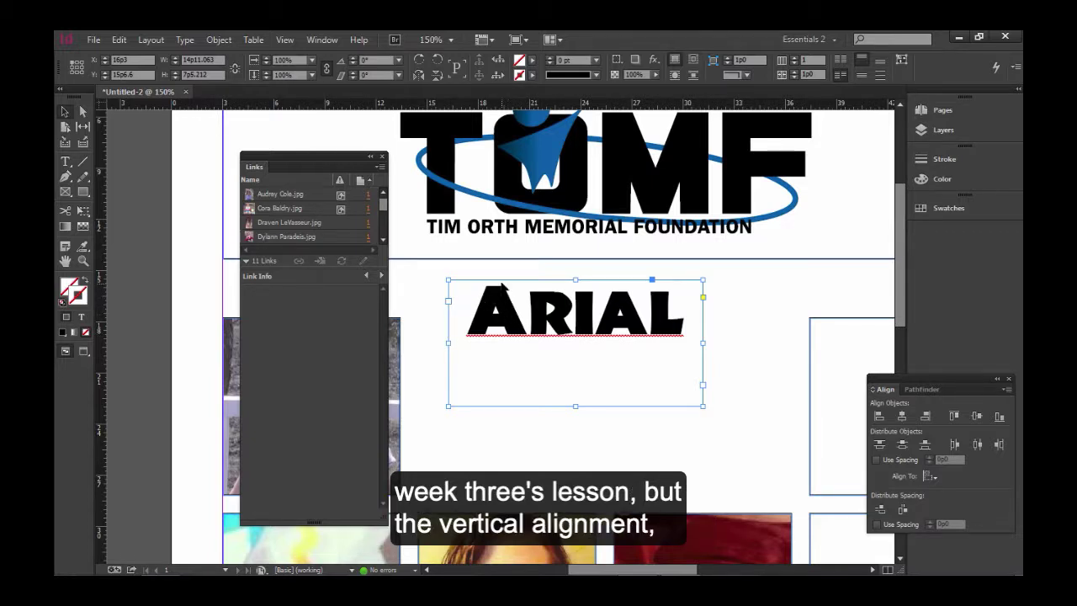
click(220, 39)
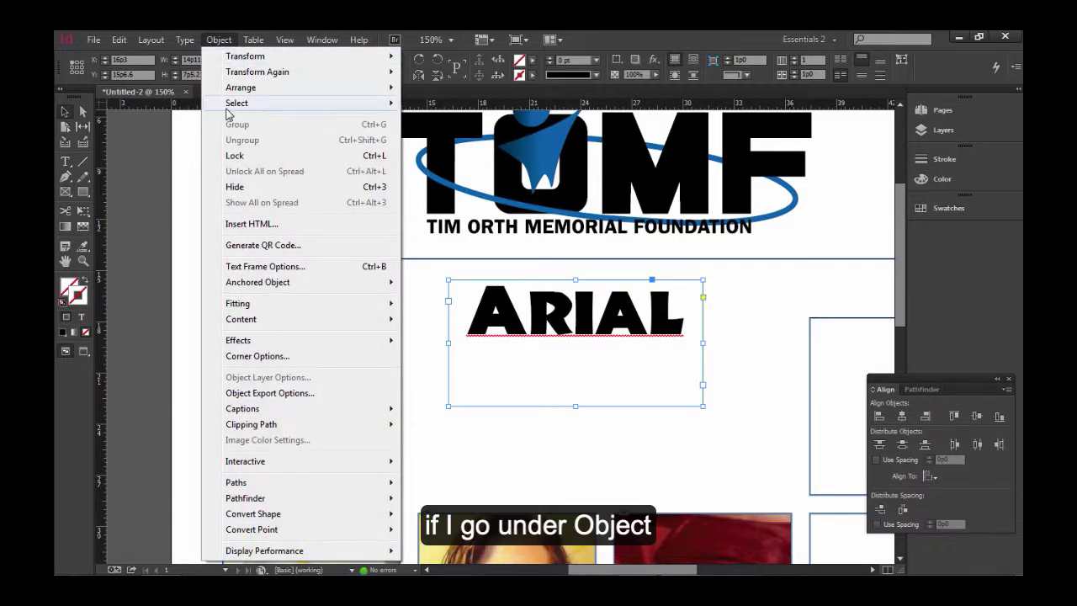
click(278, 266)
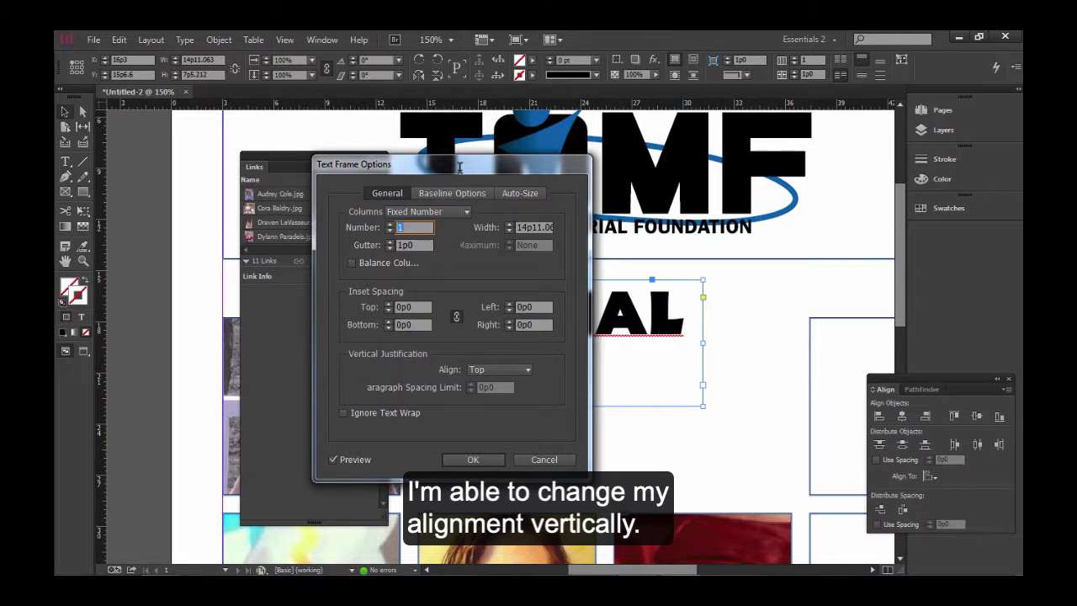
drag(459, 166, 329, 149)
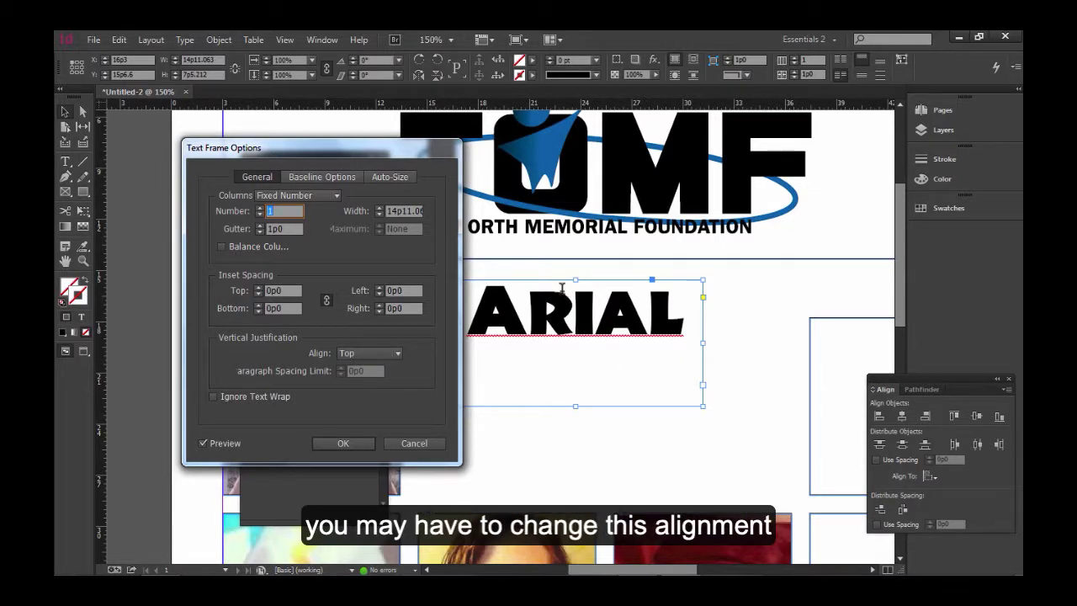
click(362, 352)
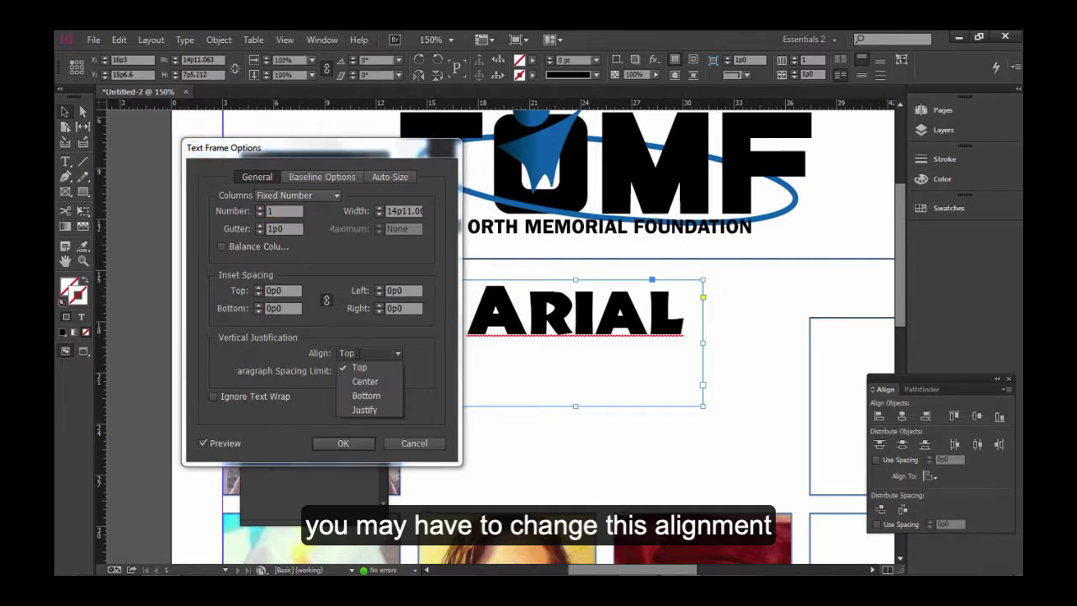
click(366, 375)
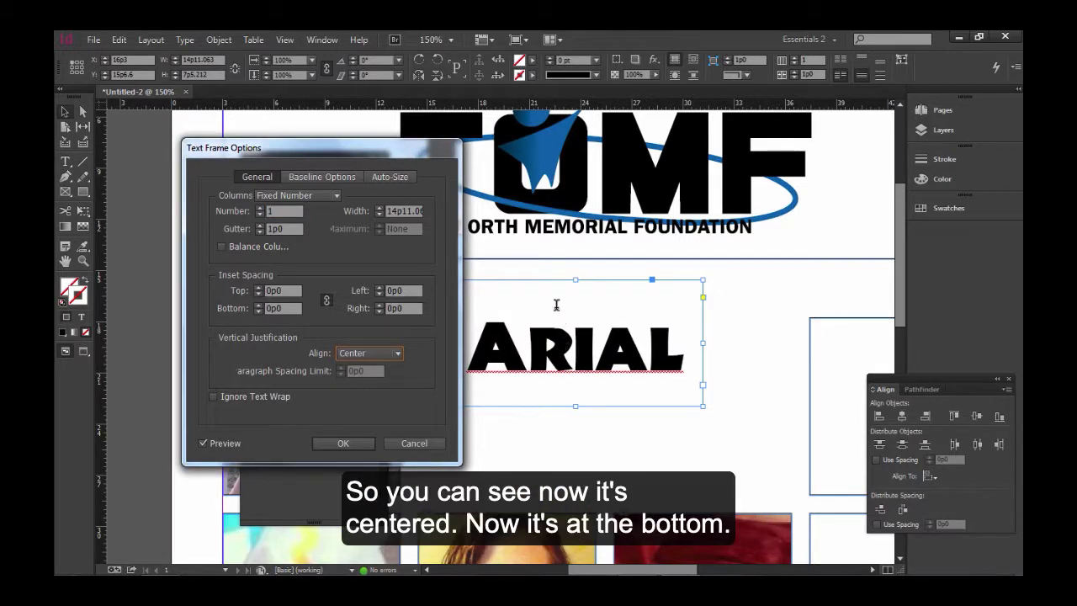
click(365, 353)
click(365, 391)
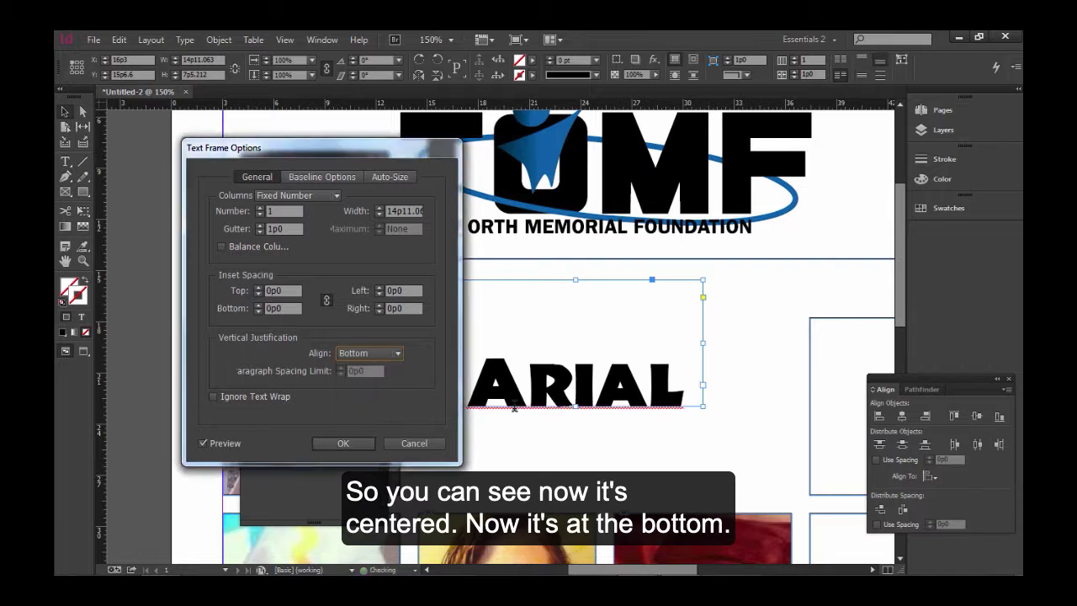
click(363, 351)
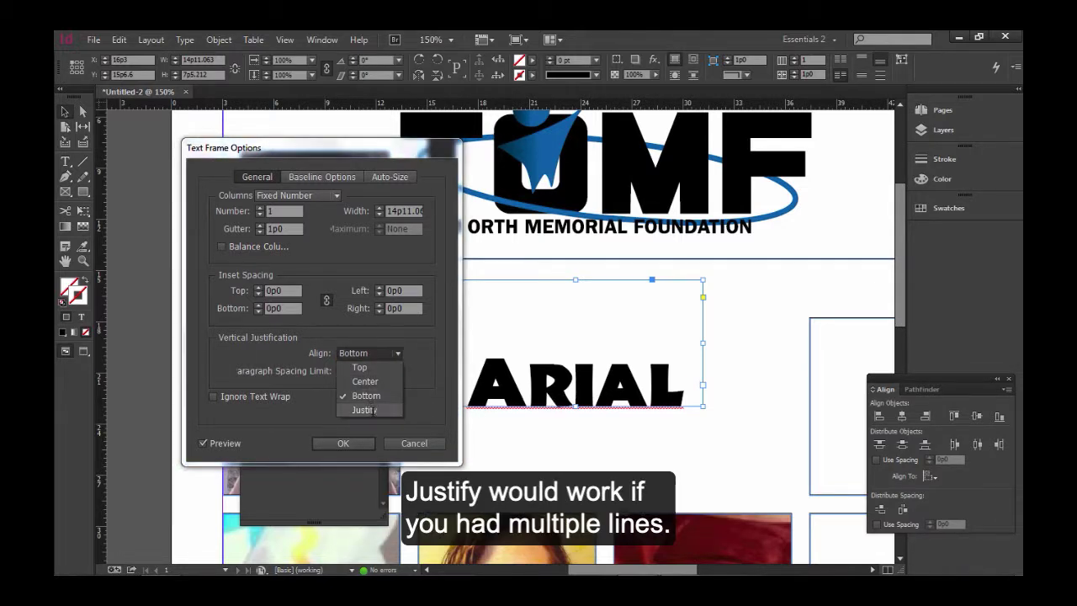
click(370, 367)
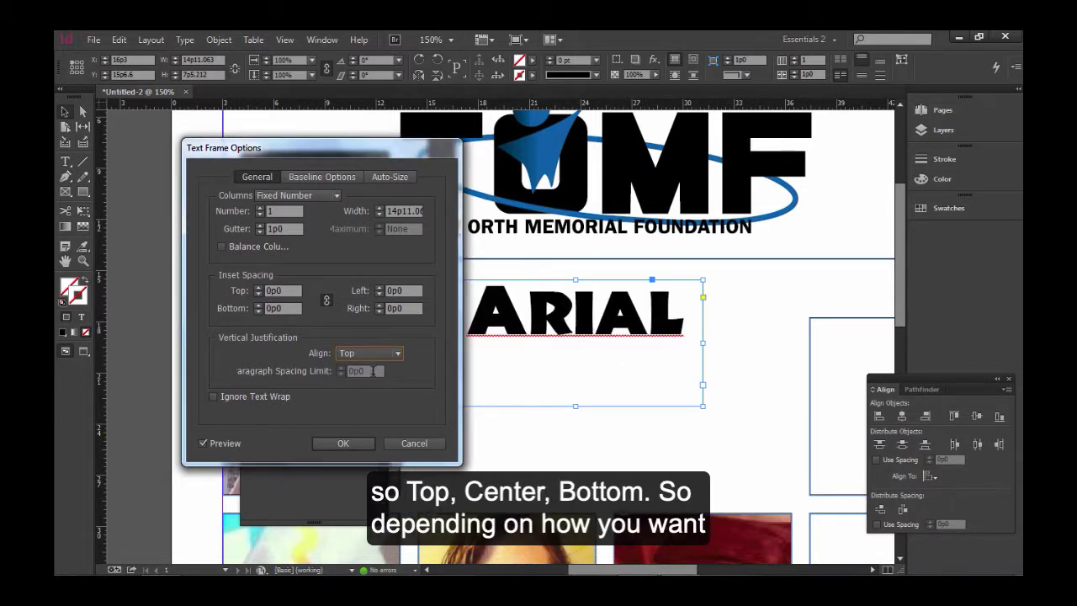
click(374, 353)
click(370, 379)
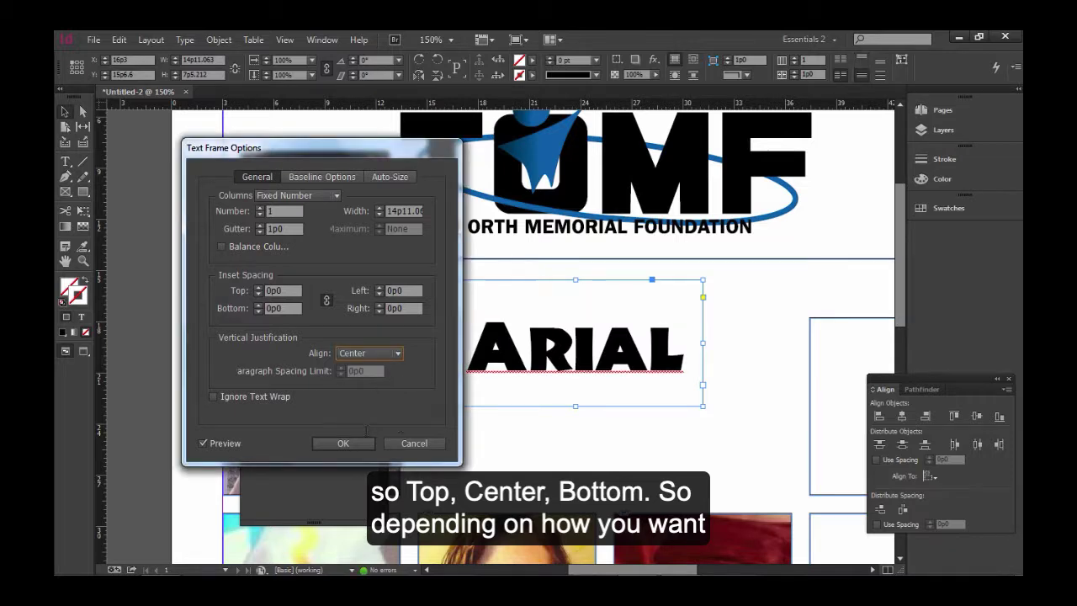
click(360, 442)
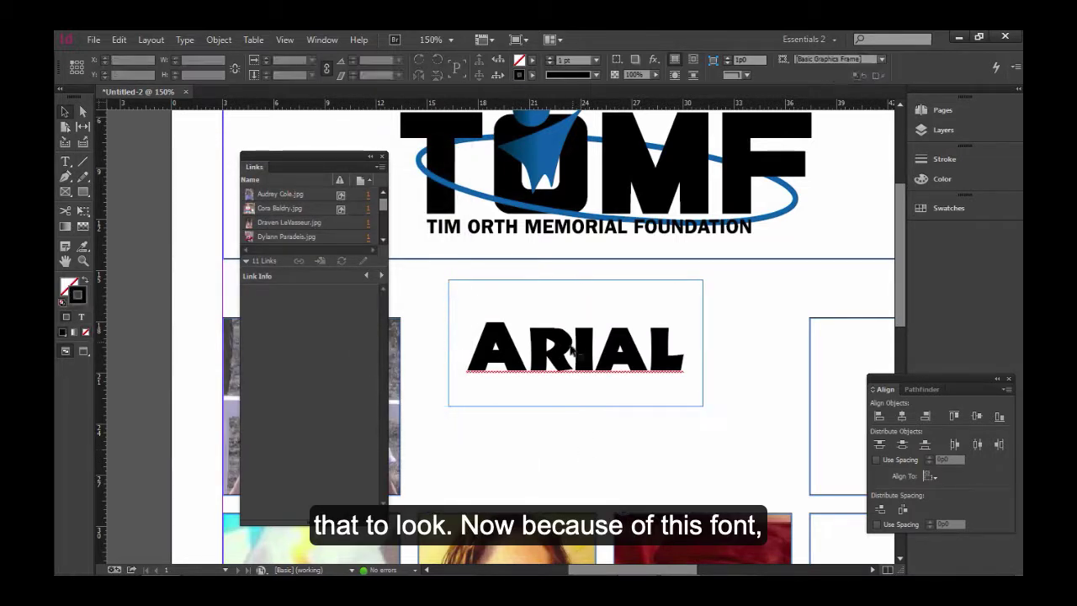
- Convert the Arial text to outlines, and inspect the anchor points of its letters with the Direct Selection tool
click(186, 40)
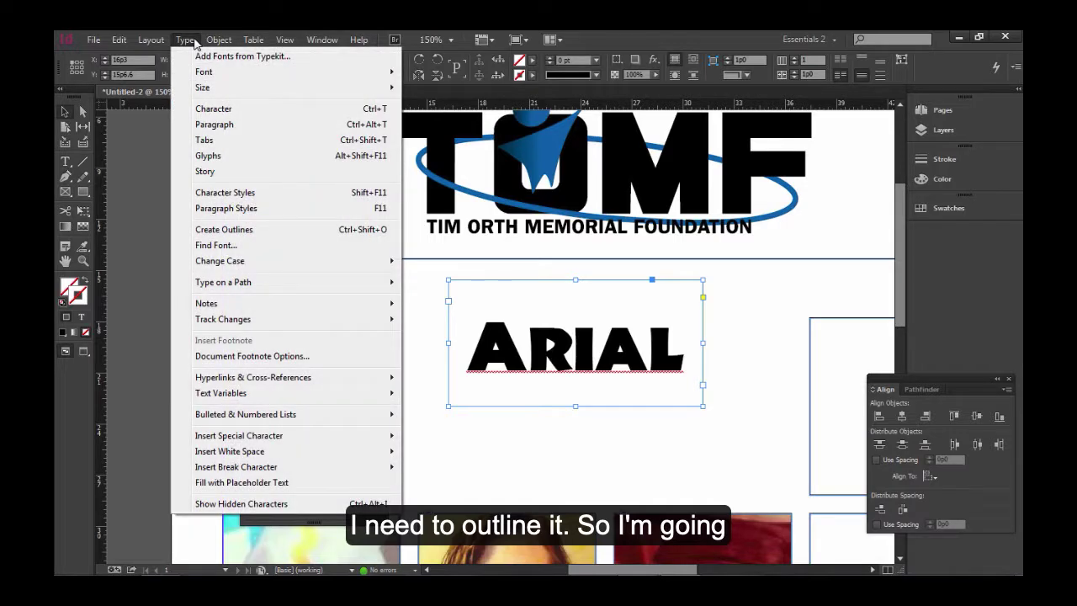
click(224, 231)
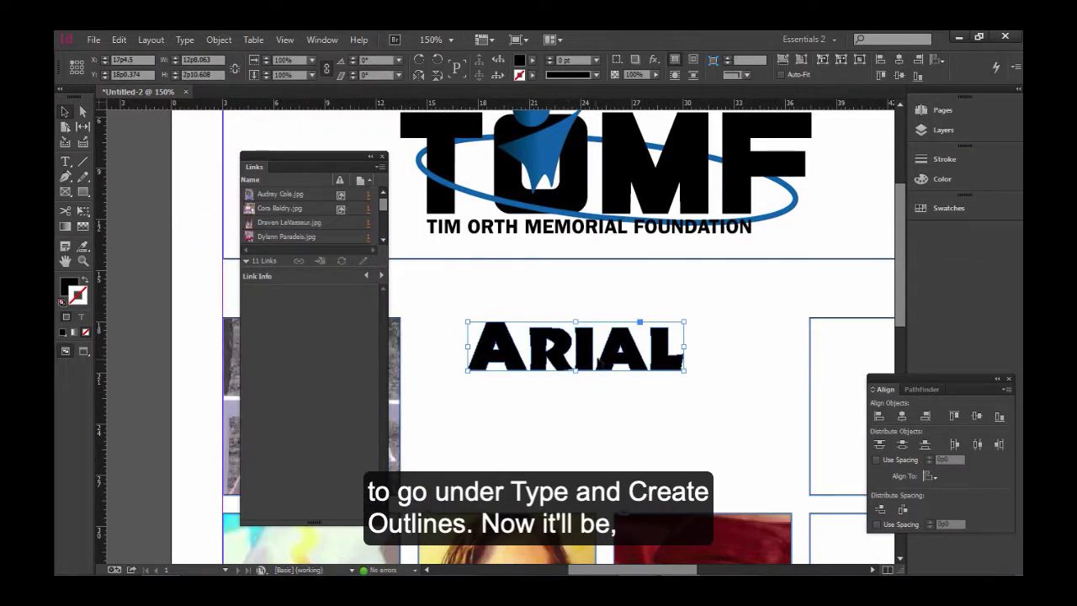
click(622, 377)
click(621, 358)
click(185, 41)
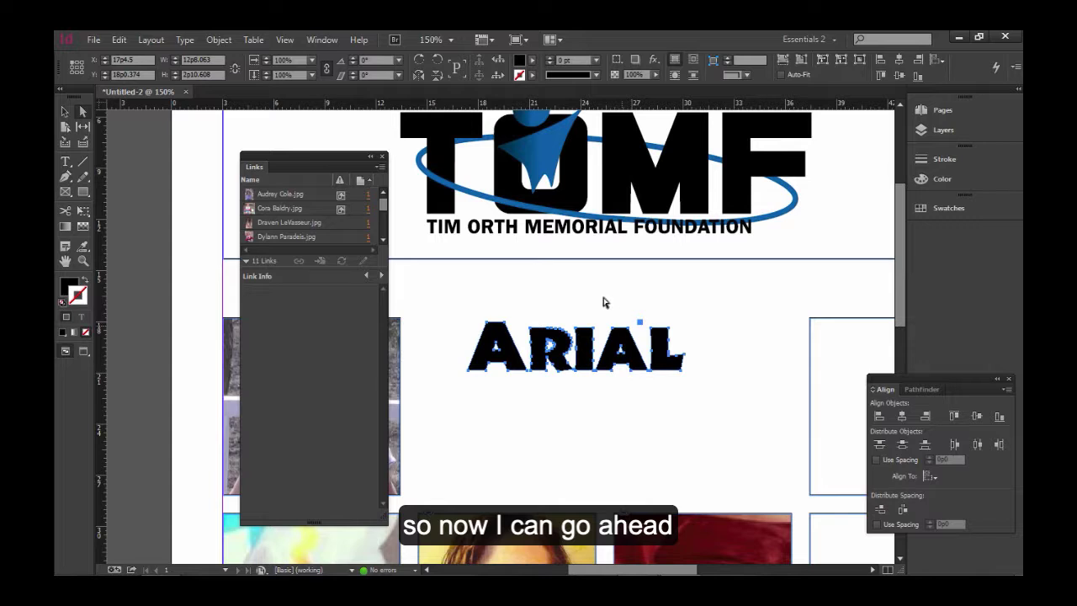
click(690, 423)
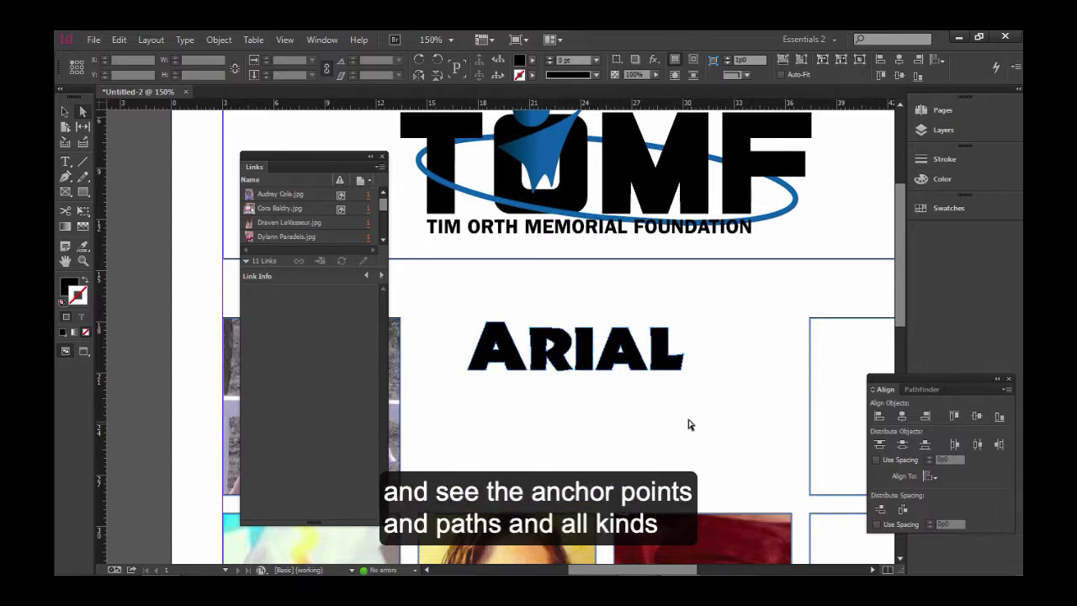
click(577, 357)
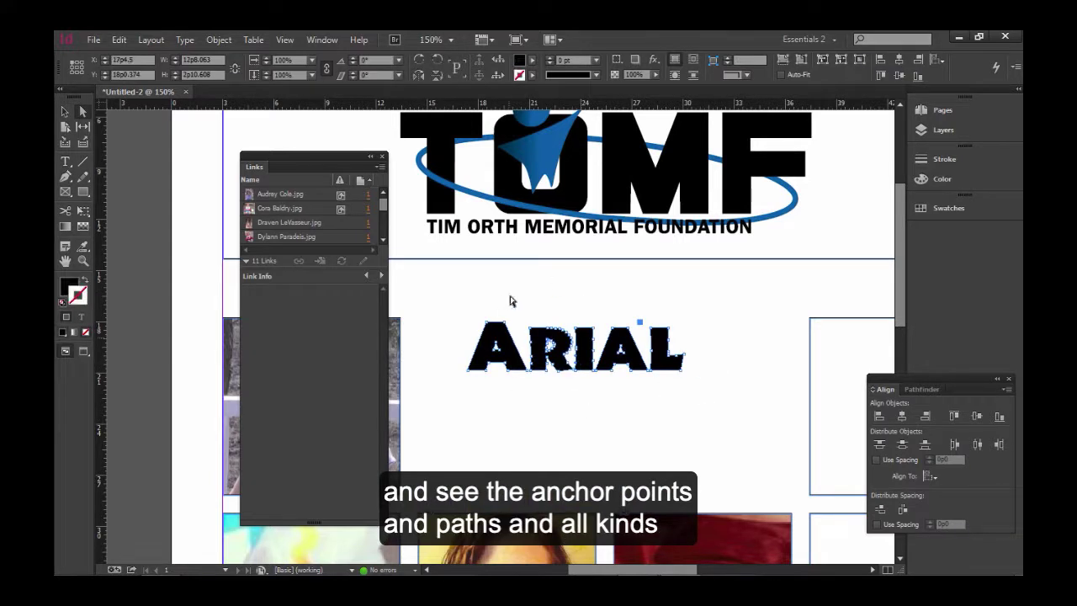
click(574, 436)
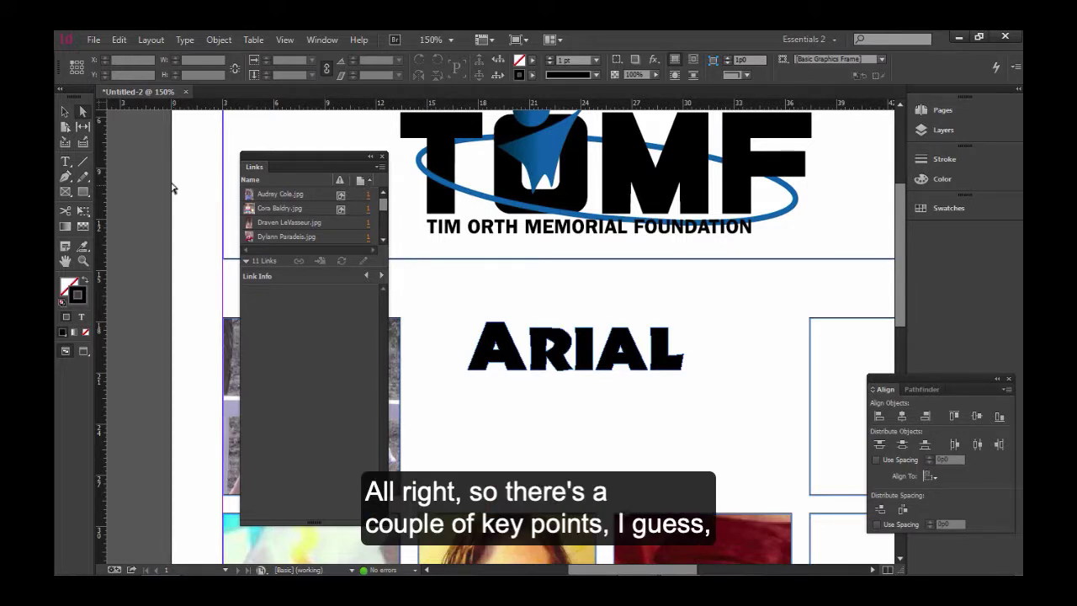
ctrl+alt+click(490, 359)
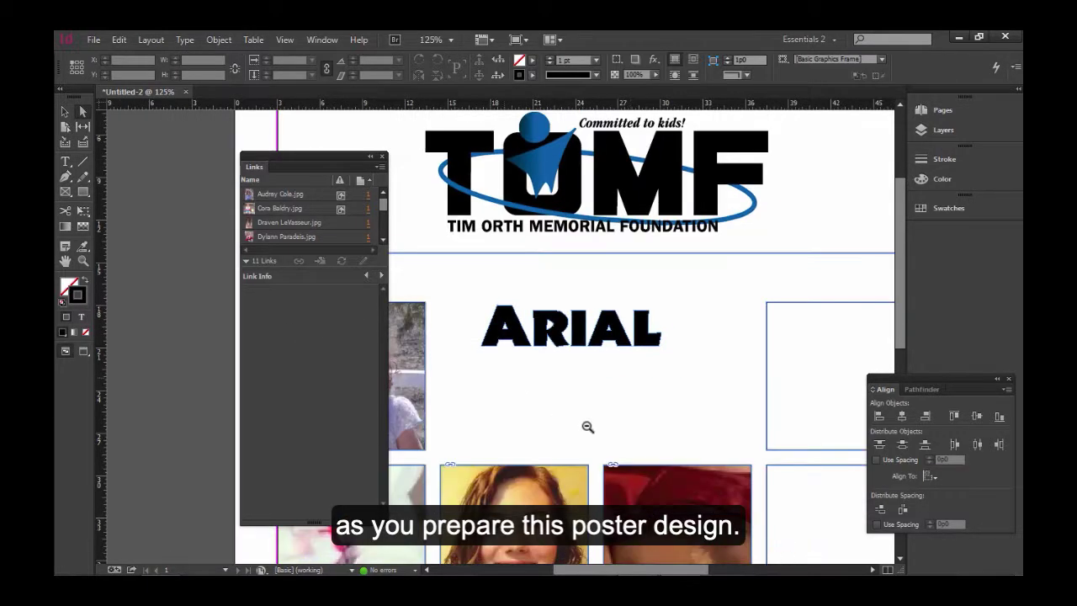
ctrl+alt+click(612, 400)
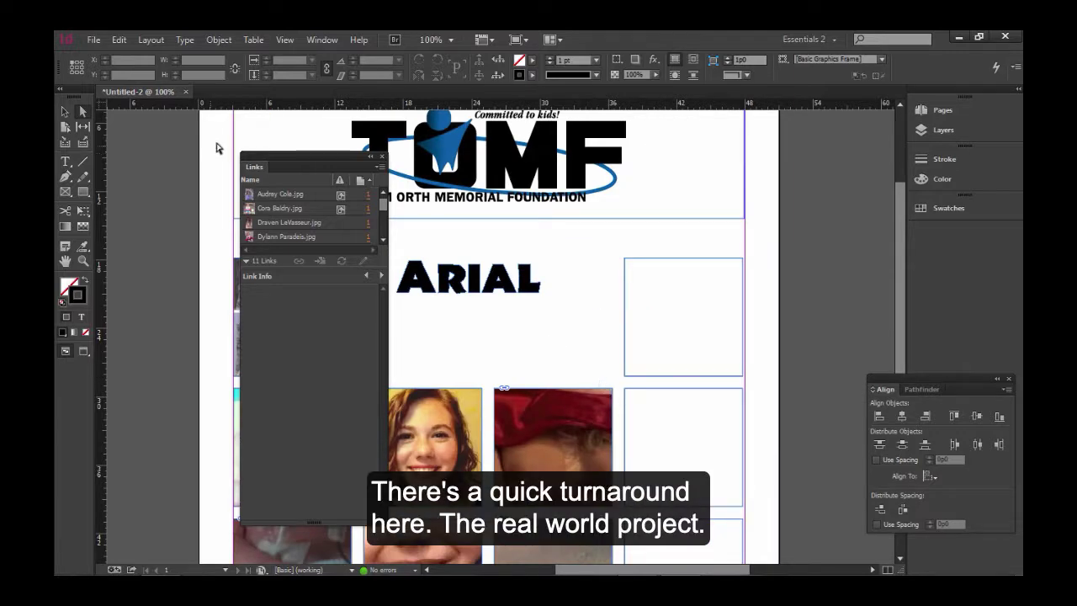